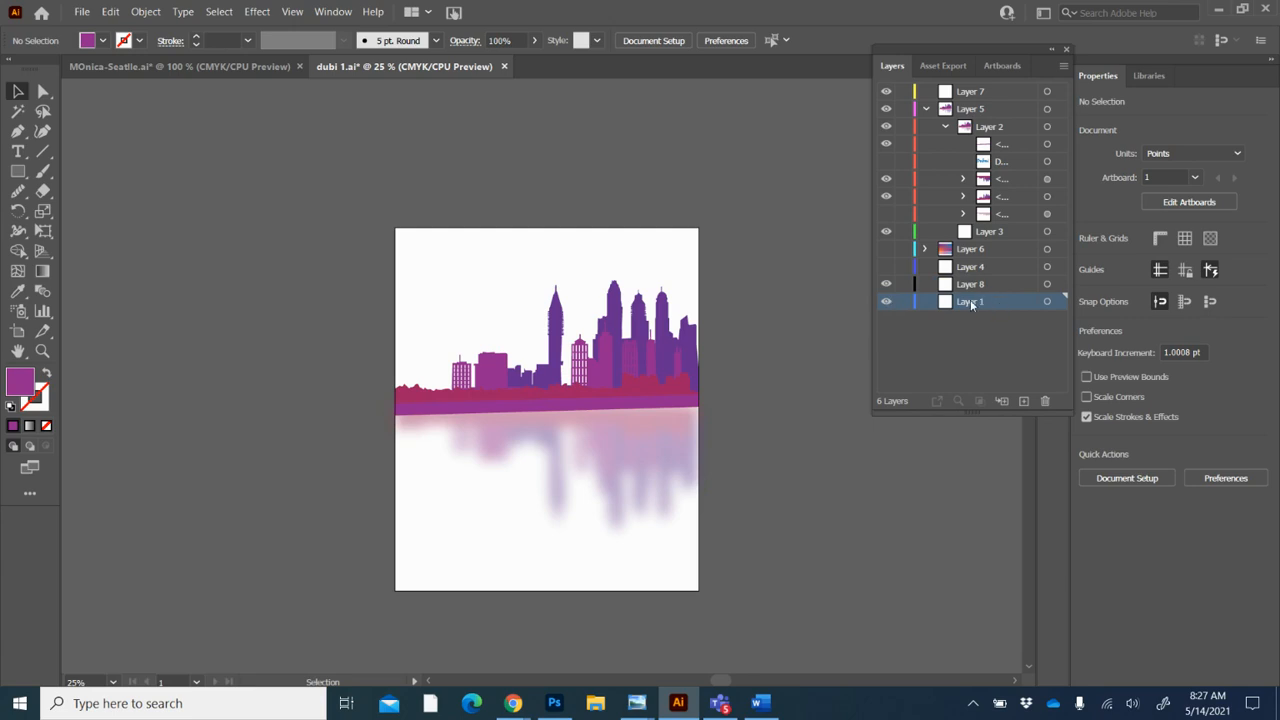
Step: Create a new layer directly above Layer 1 and draw a rectangle about 810 by 980 pt covering the whole artboard
click(1026, 400)
click(926, 108)
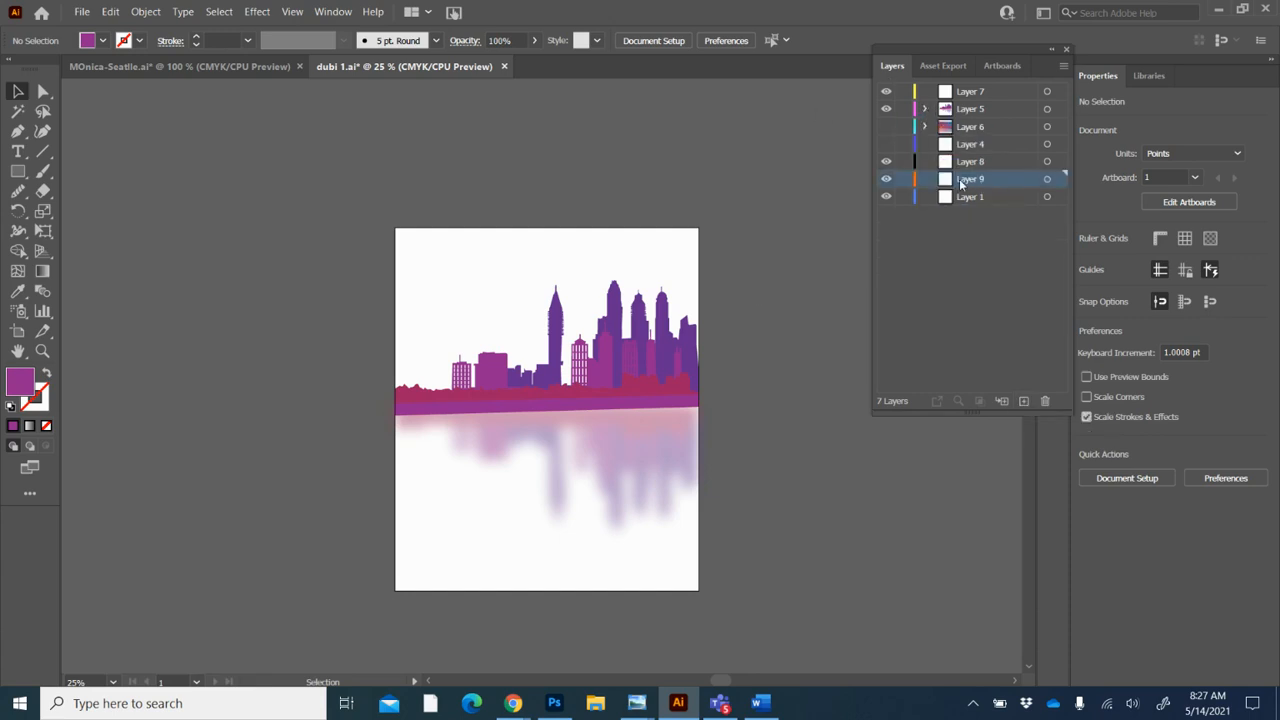
click(18, 172)
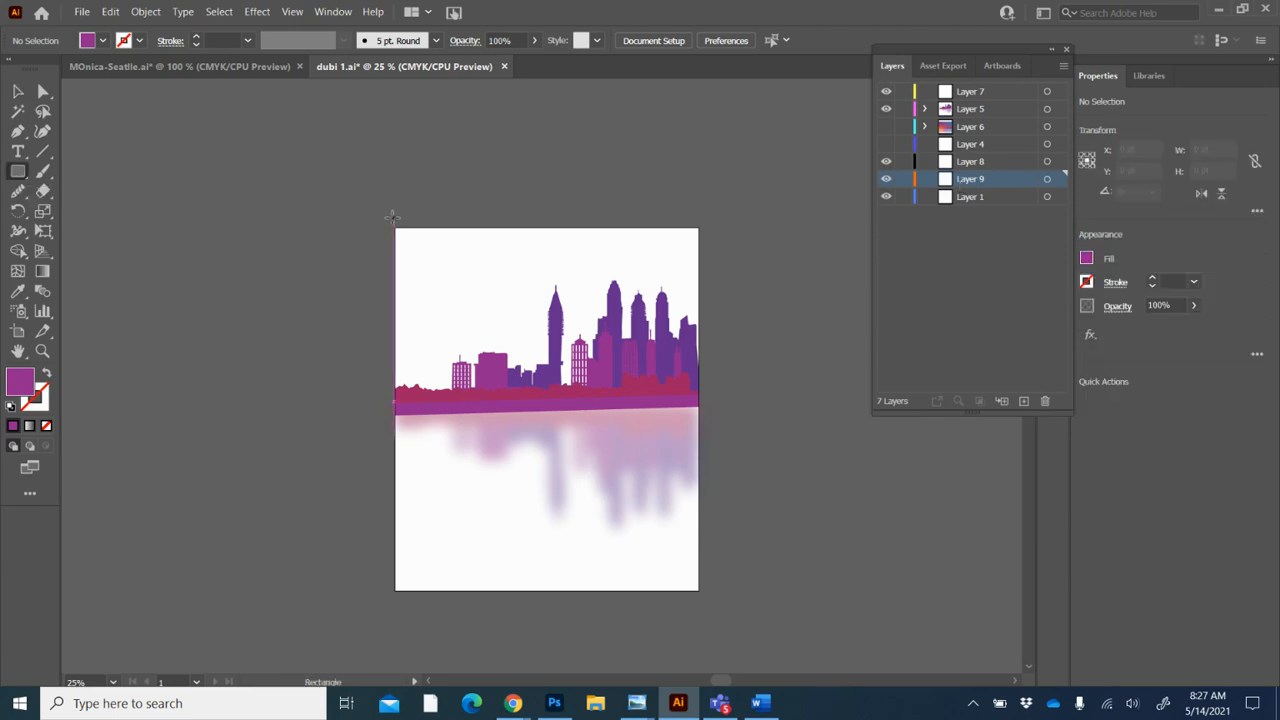
drag(395, 219, 707, 595)
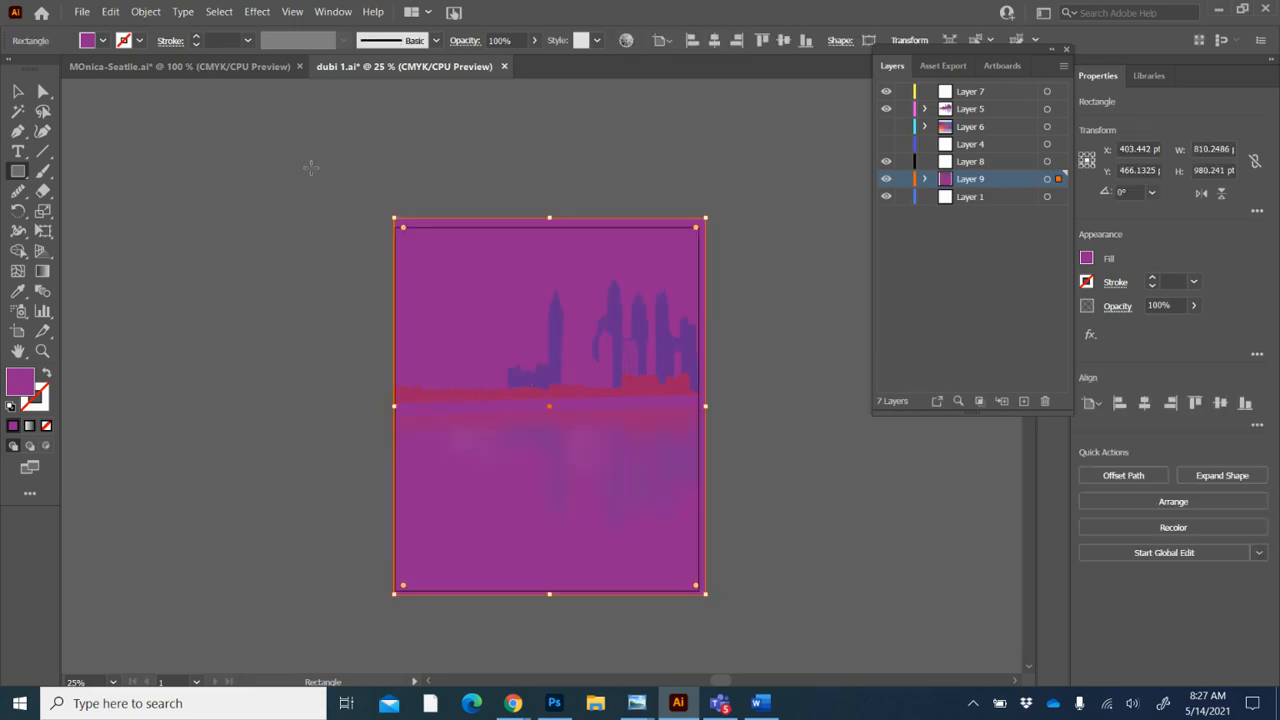
Step: Fill the full-page rectangle with bright blue
click(102, 40)
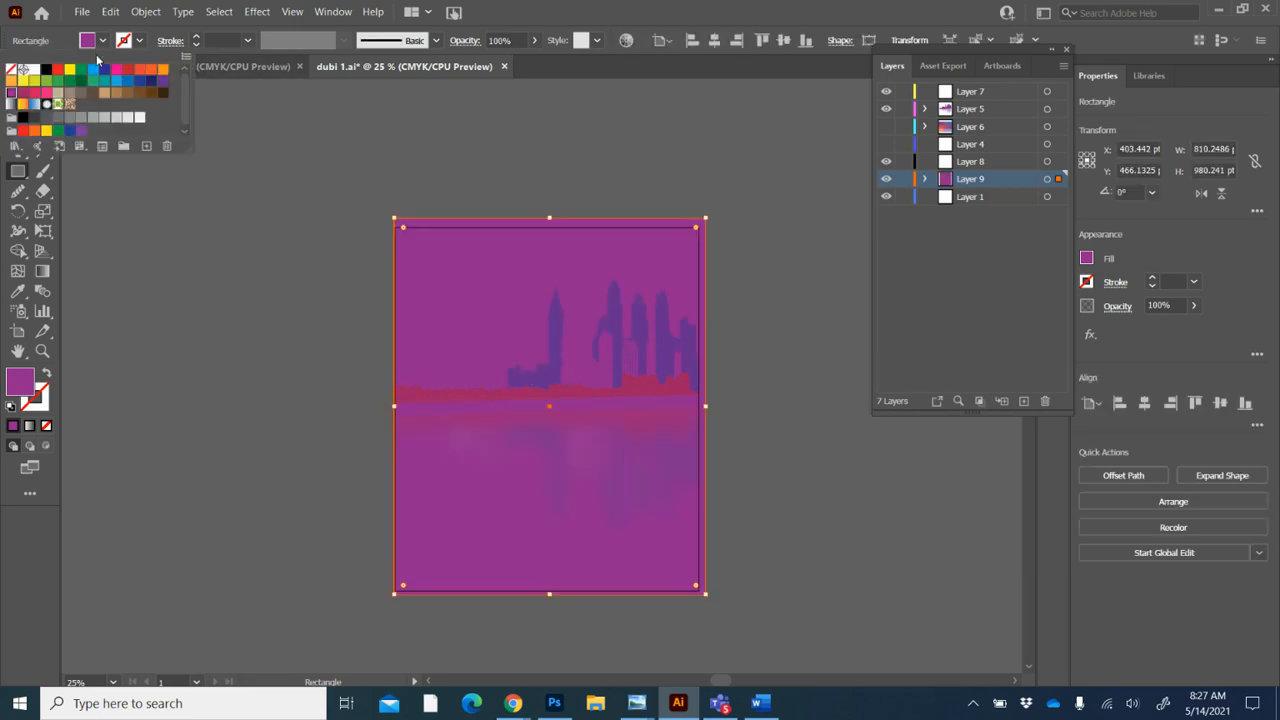
click(93, 70)
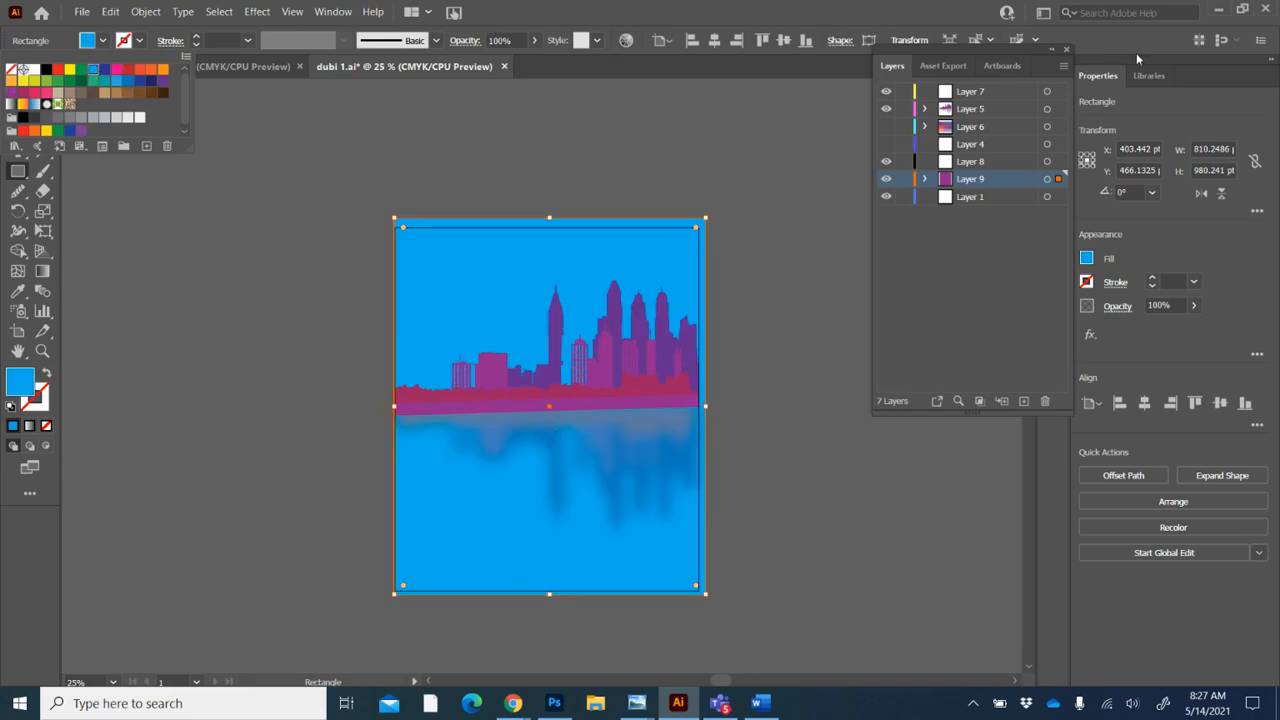
click(1023, 50)
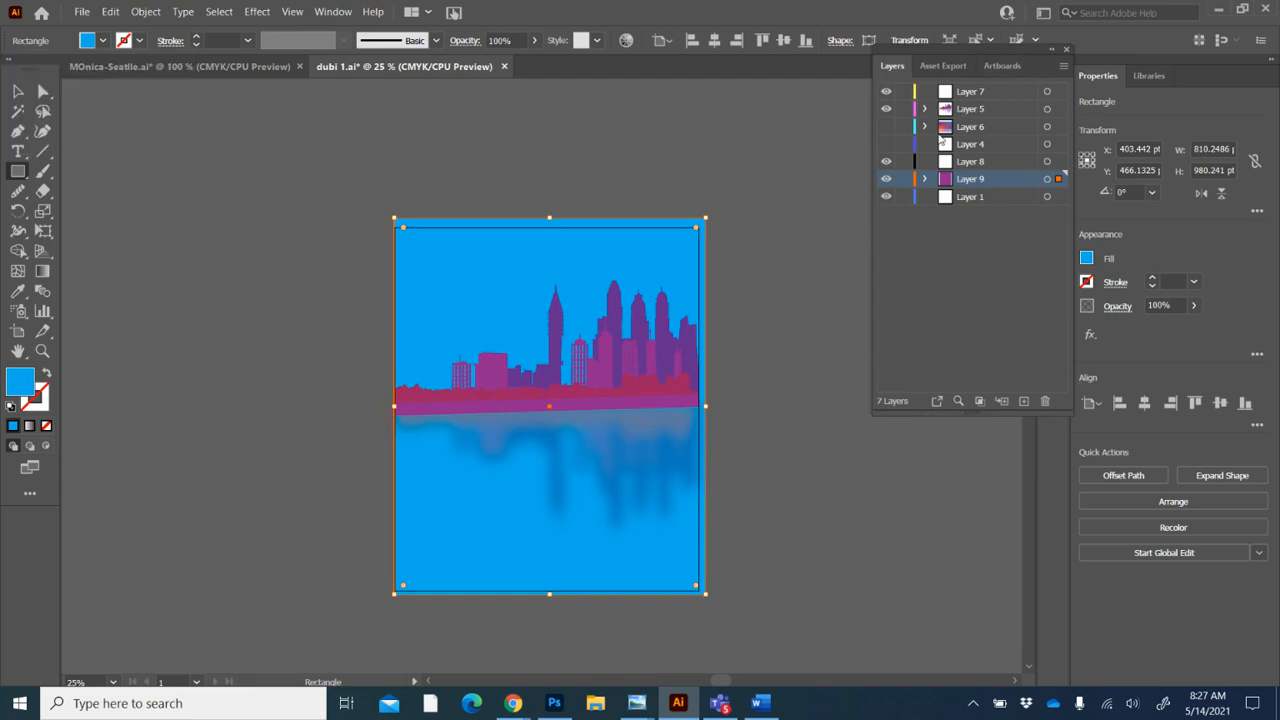
Step: Arrange the layers, gradient settings and an enlarged swatch collection beside the artwork so they are accessible while editing
drag(1007, 48, 933, 90)
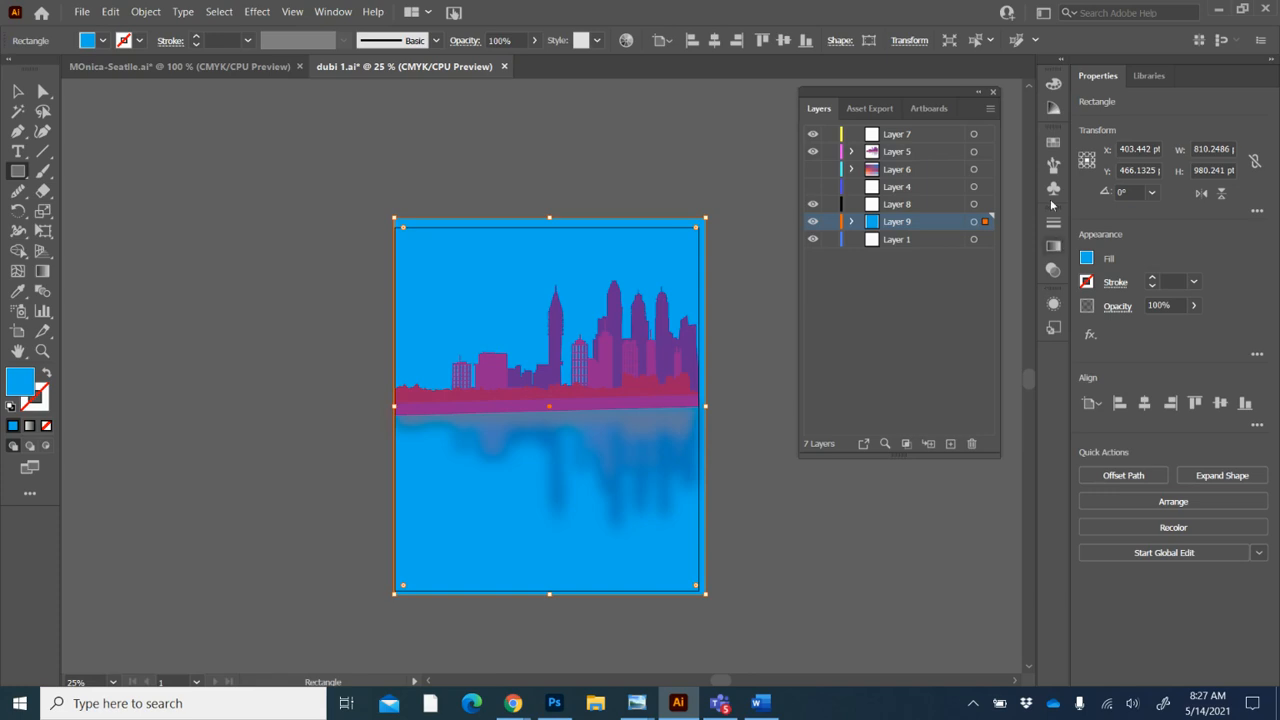
click(1055, 143)
click(1053, 245)
drag(986, 207, 954, 359)
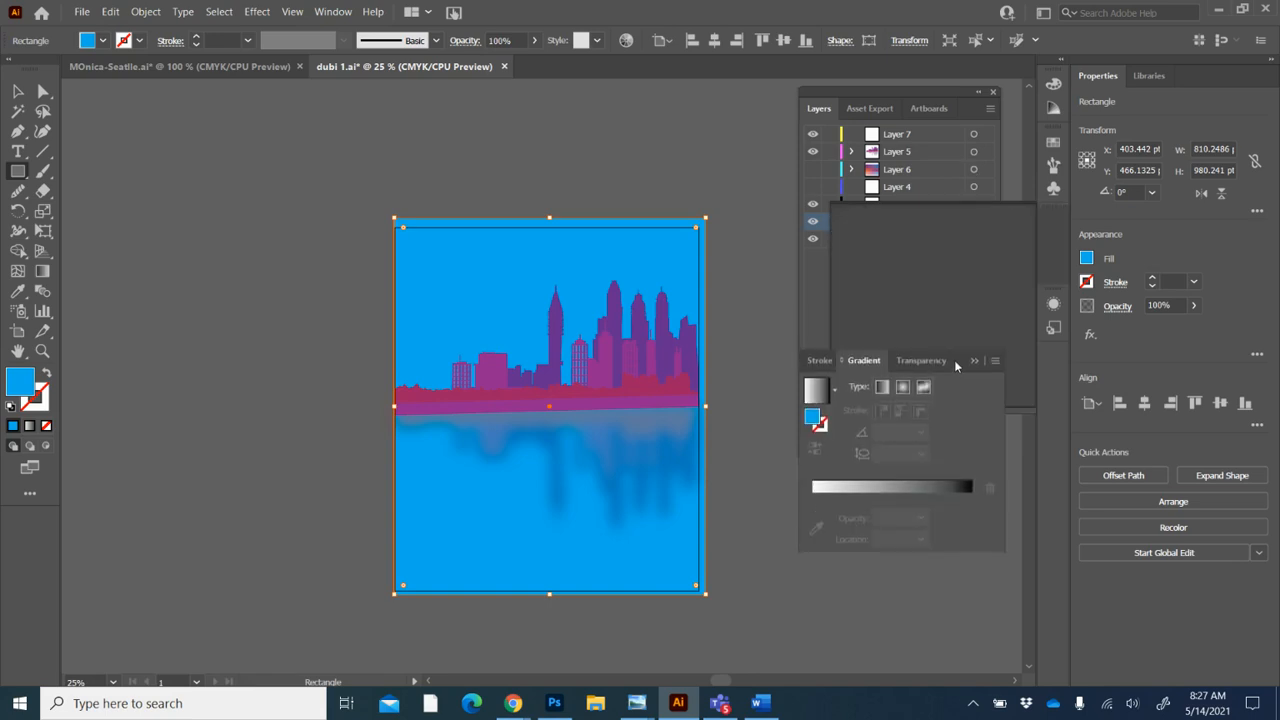
click(1055, 148)
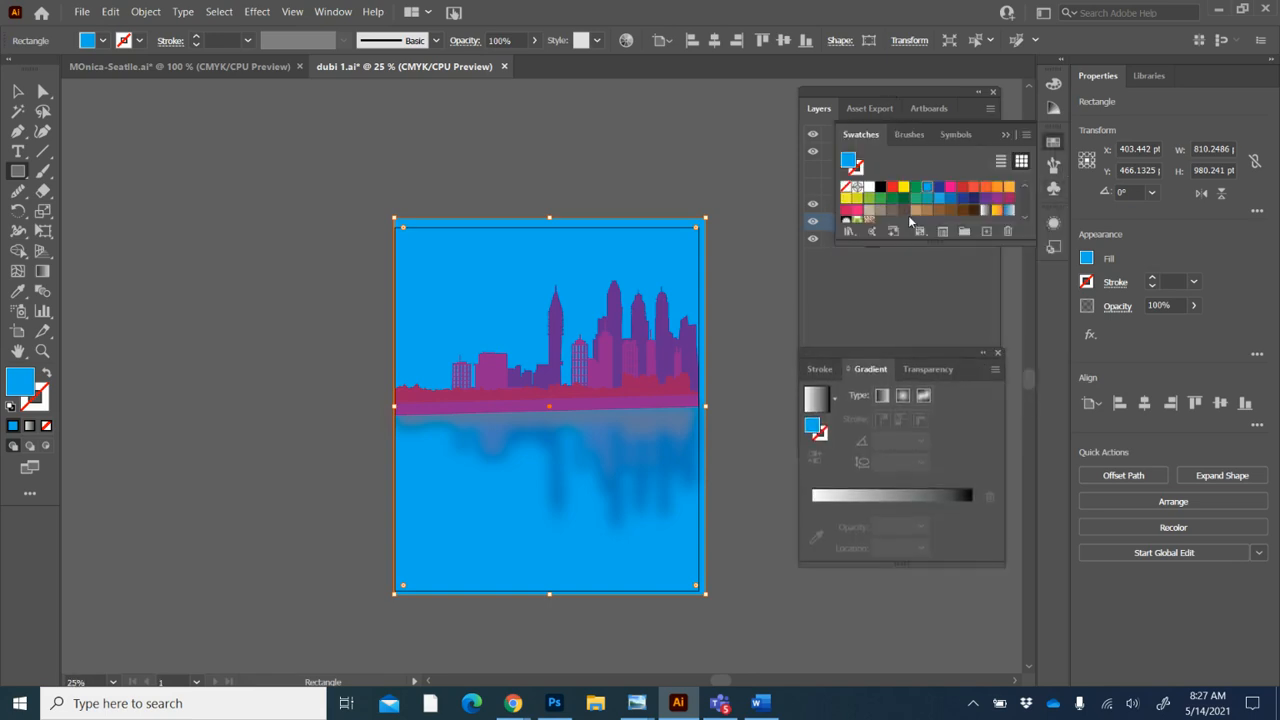
drag(921, 303, 849, 330)
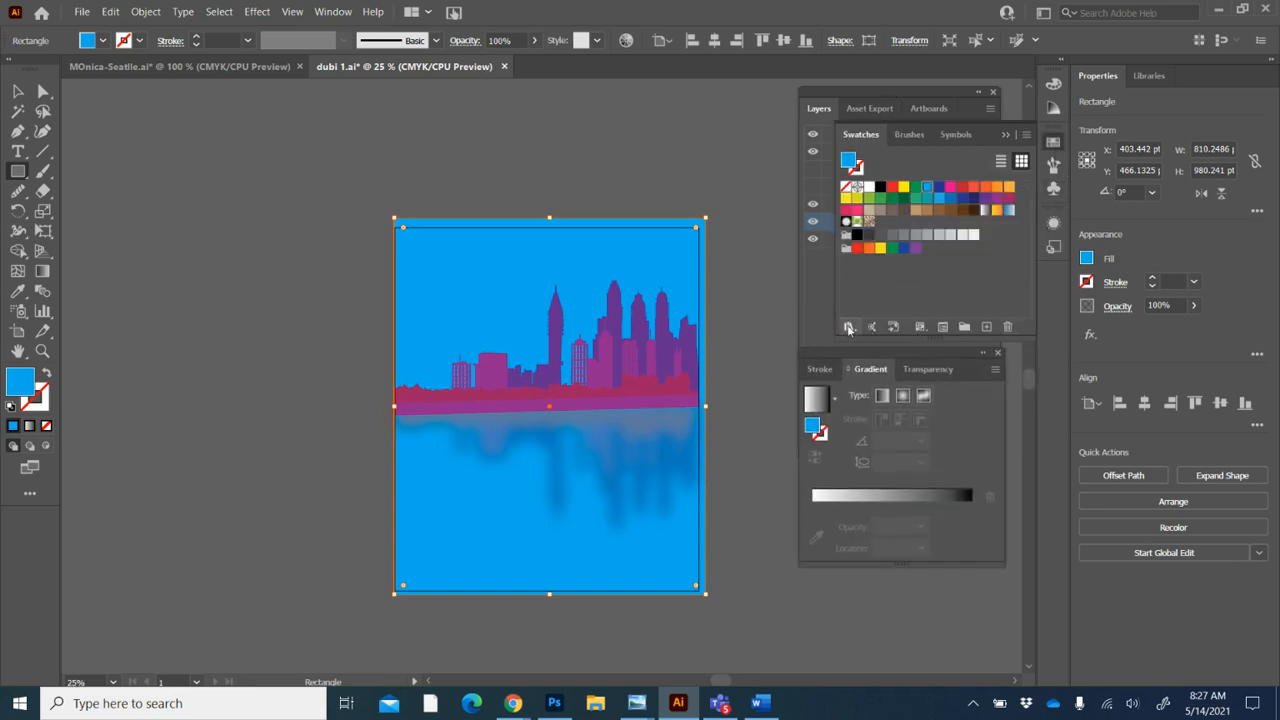
Step: Load the Sky gradient library, fill the rectangle with its pink and lavender gradient, and keep the library clear of the artwork
click(848, 328)
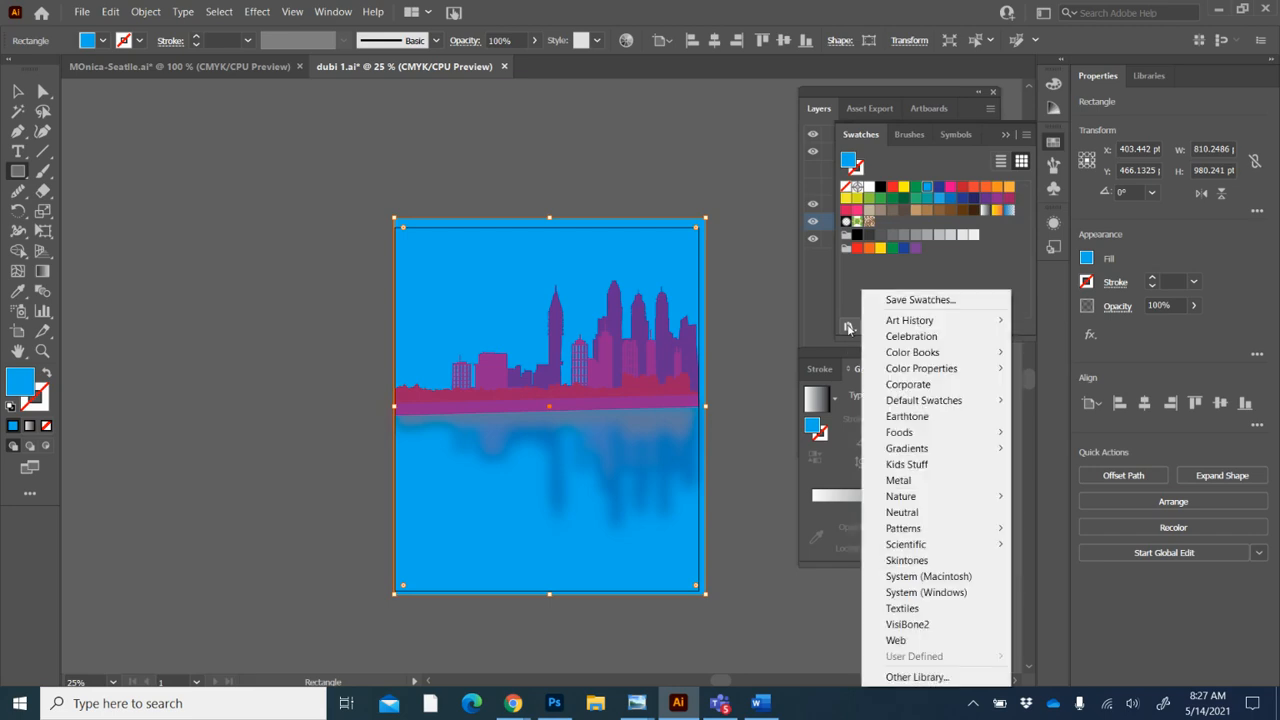
mouse_move(918, 404)
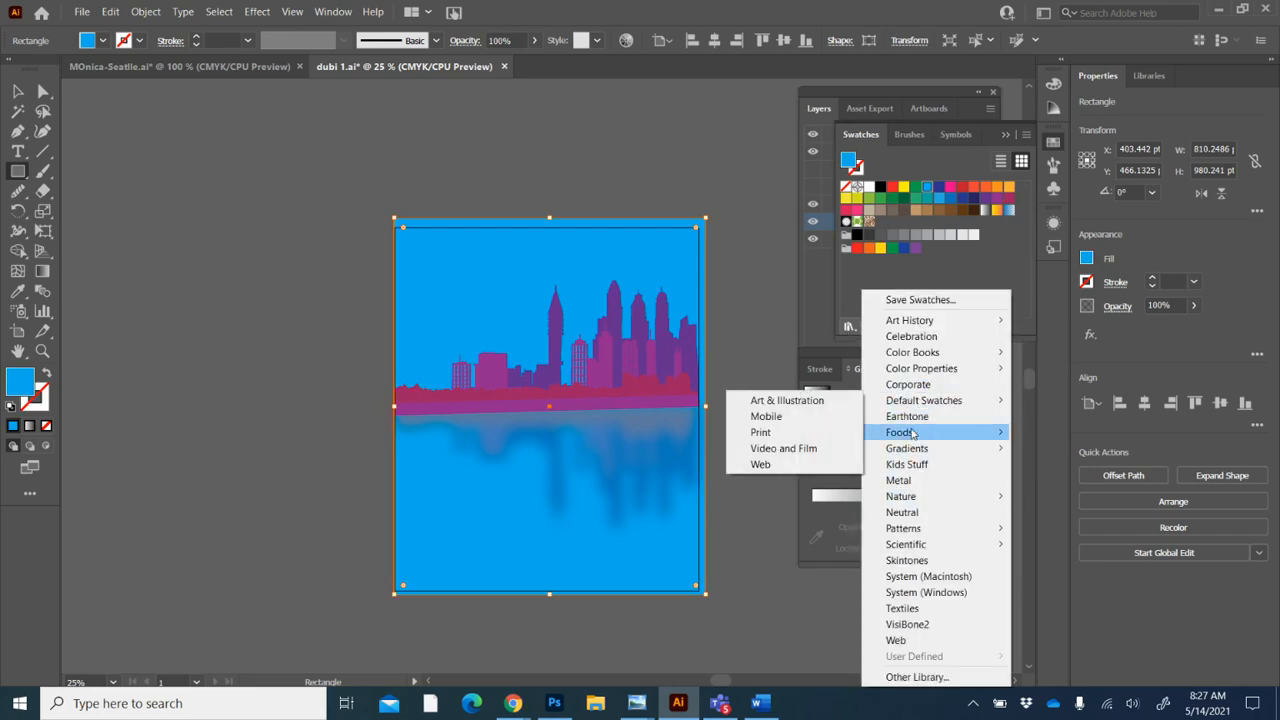
mouse_move(907, 453)
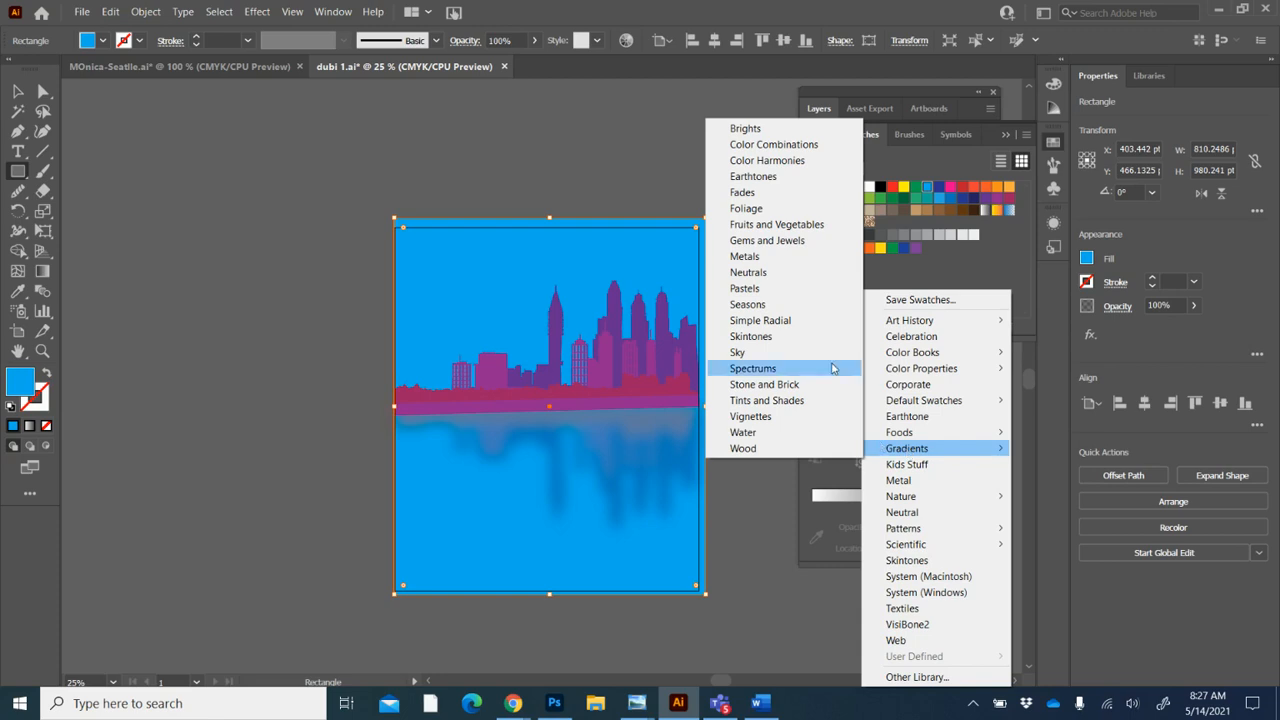
click(740, 352)
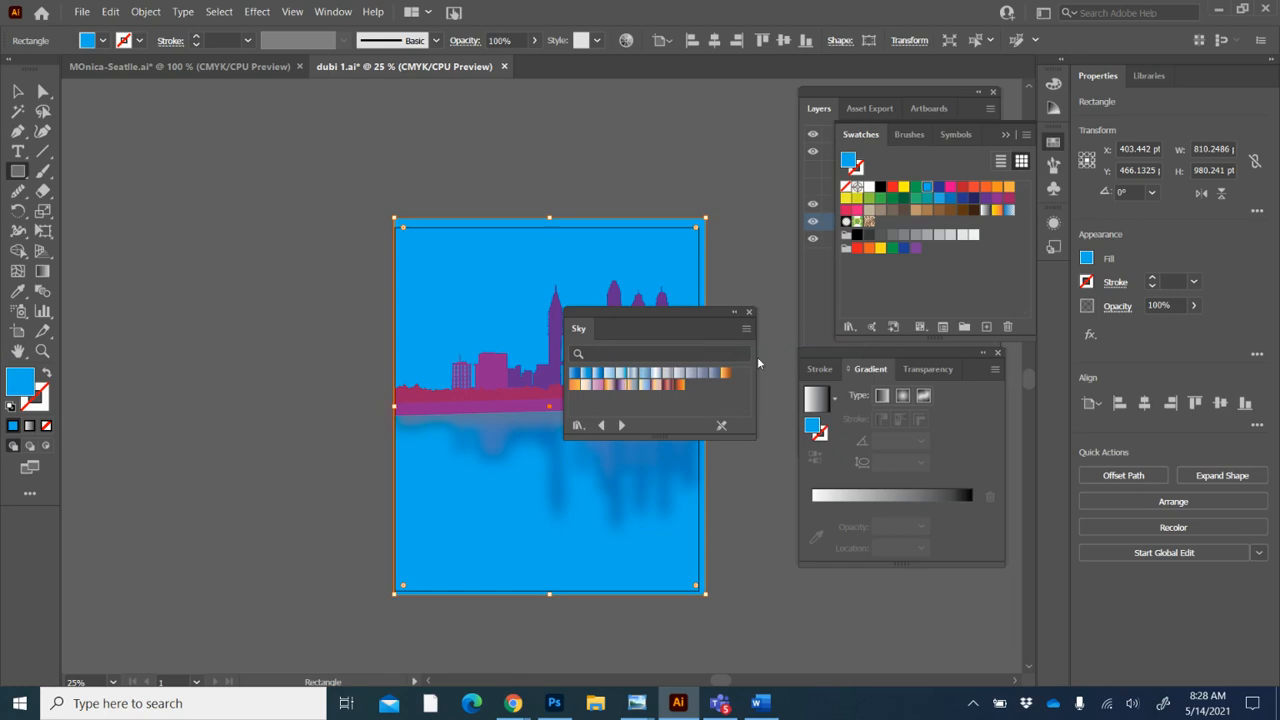
click(597, 386)
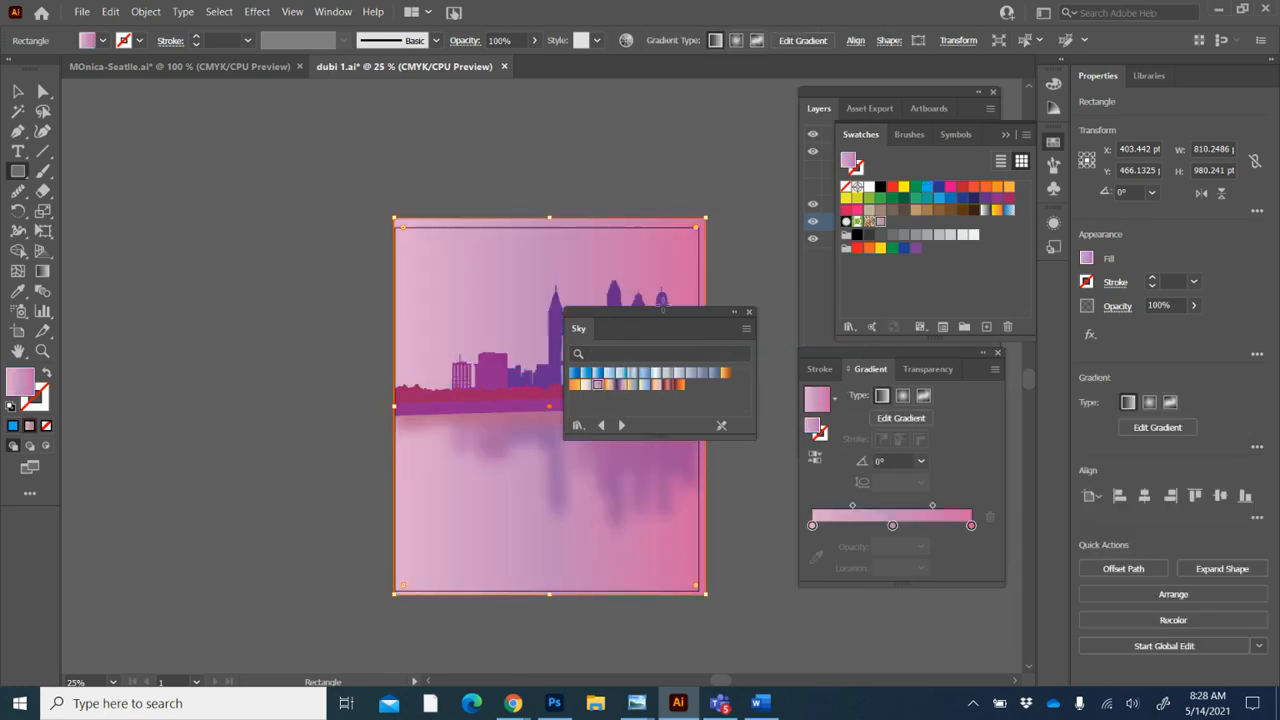
drag(669, 320, 838, 70)
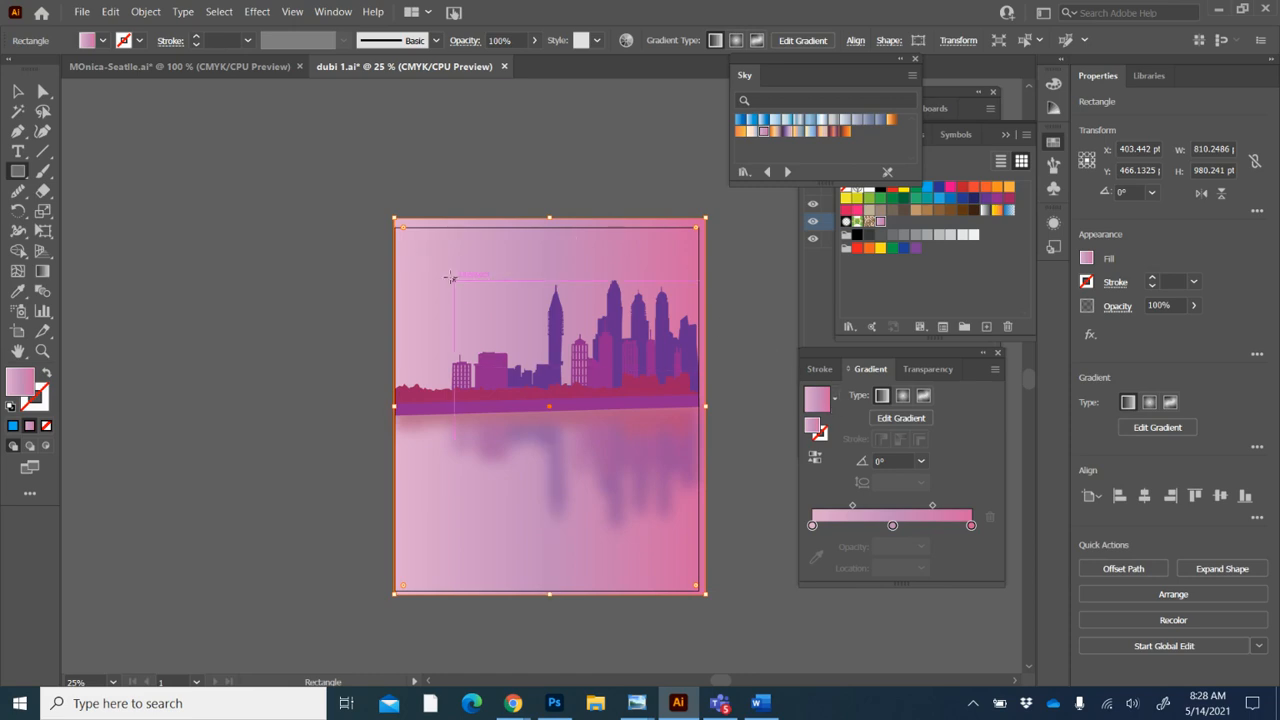
Step: Try the radial and freeform gradient types on the rectangle, then return it to a linear gradient
click(903, 396)
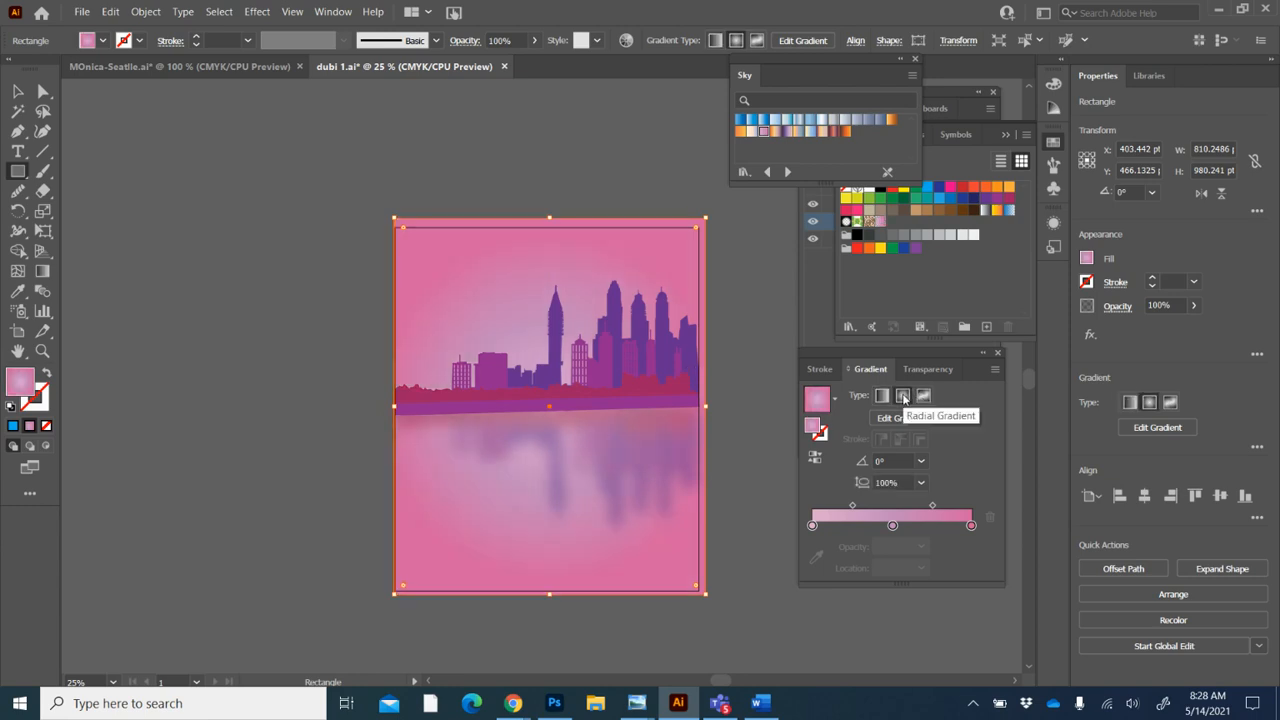
click(925, 396)
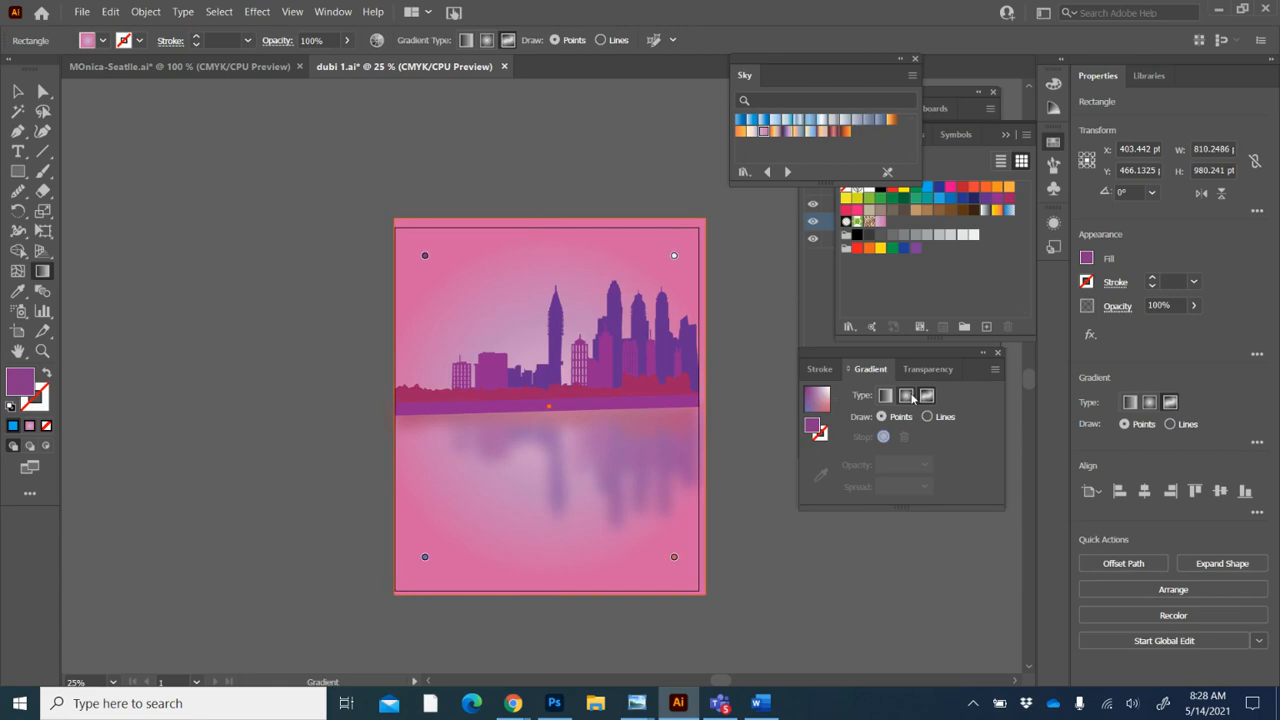
click(907, 397)
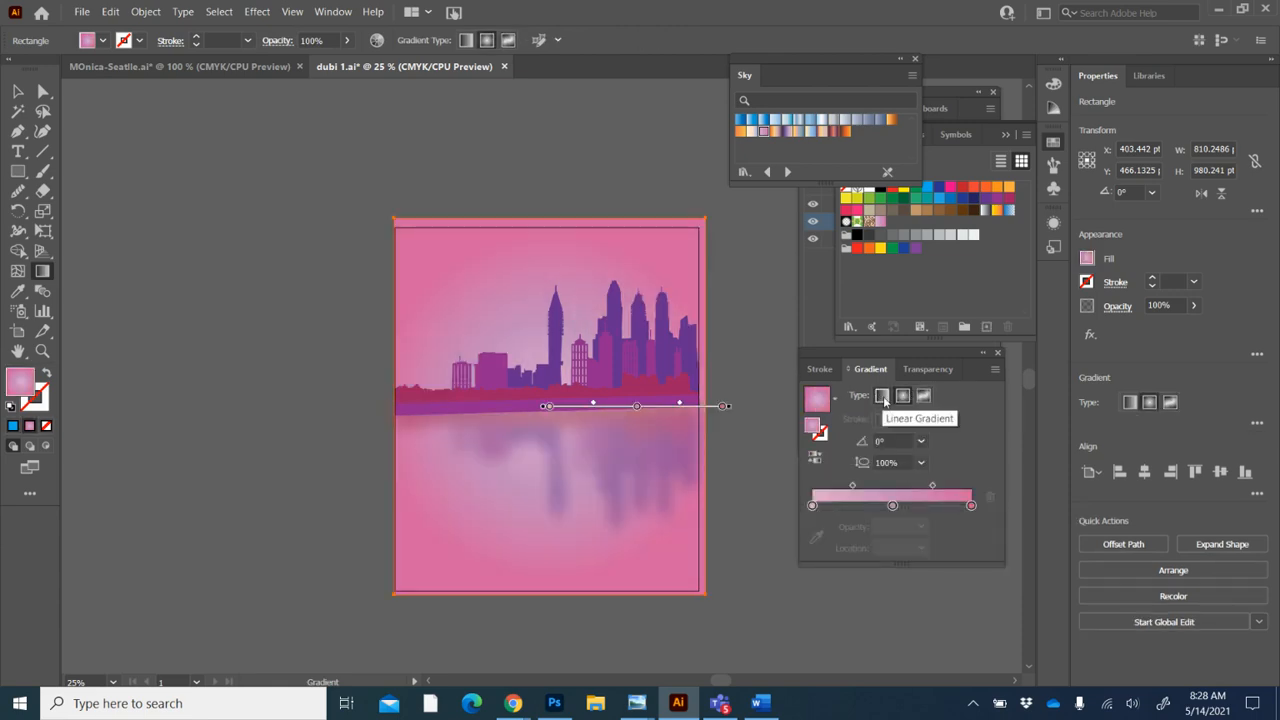
click(883, 397)
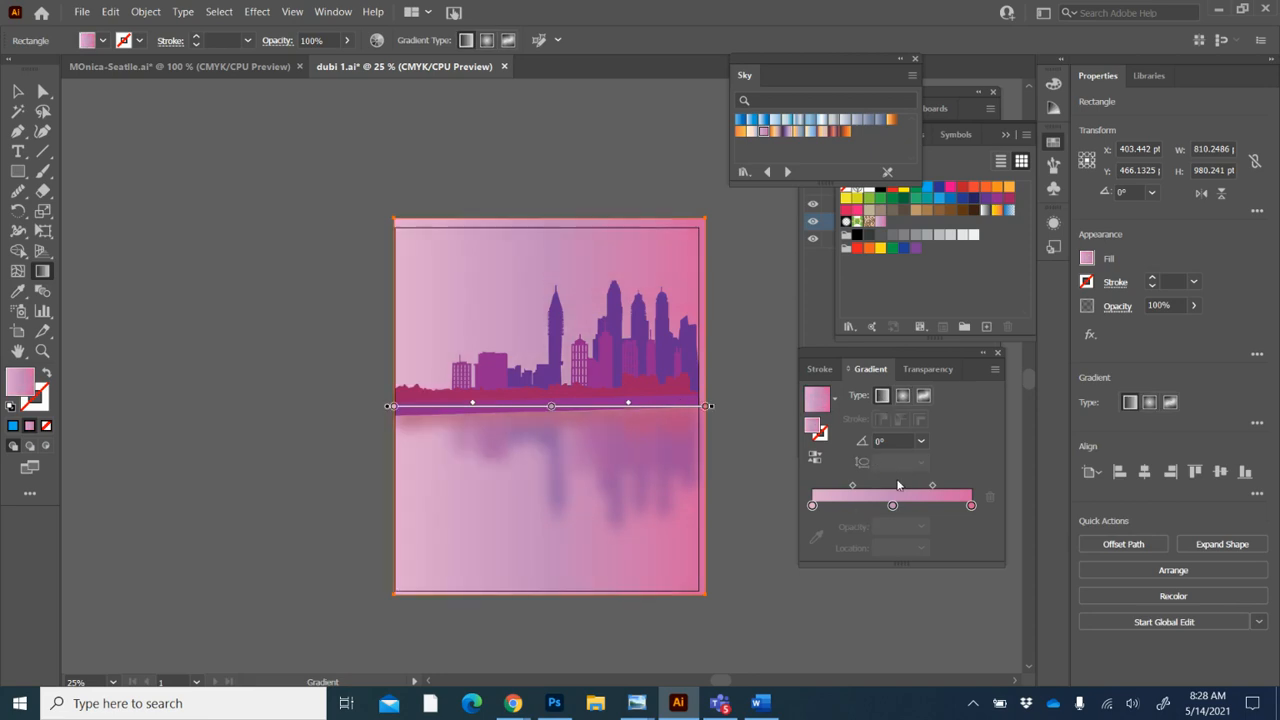
Step: Recolor the gradient's end stop at 100% location with the dark purple sampled from a skyline tower
click(971, 505)
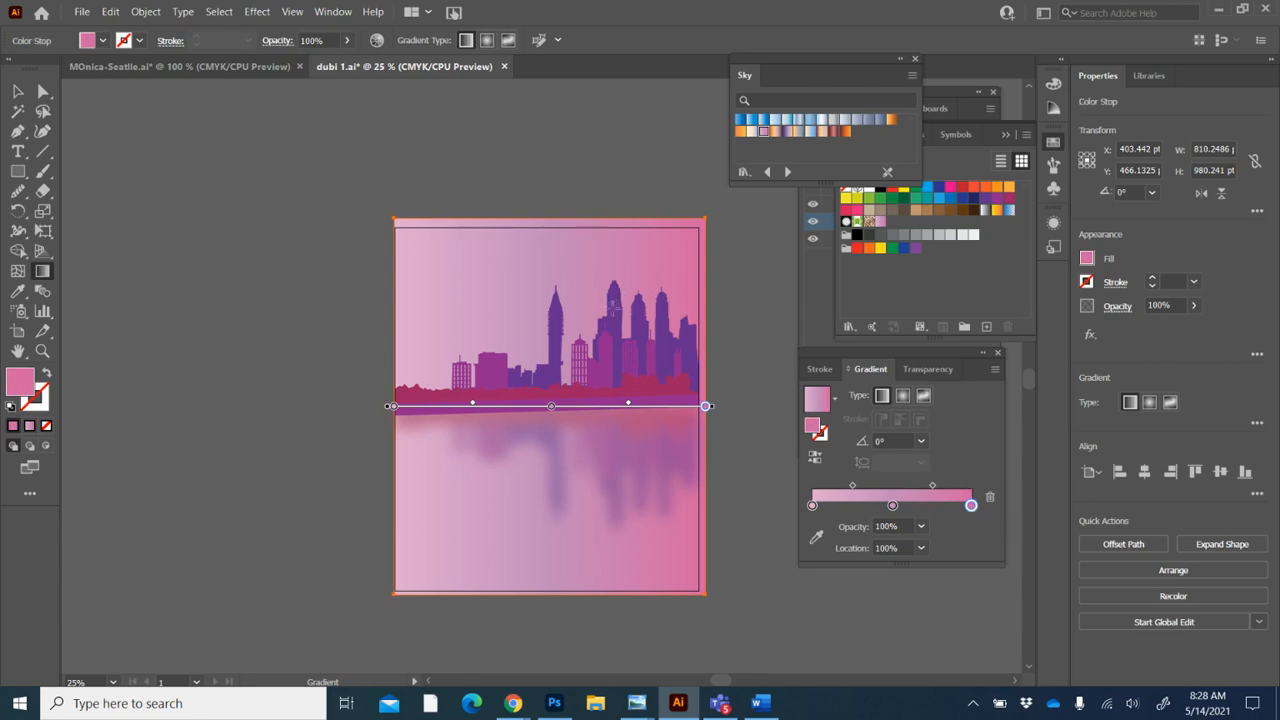
click(816, 537)
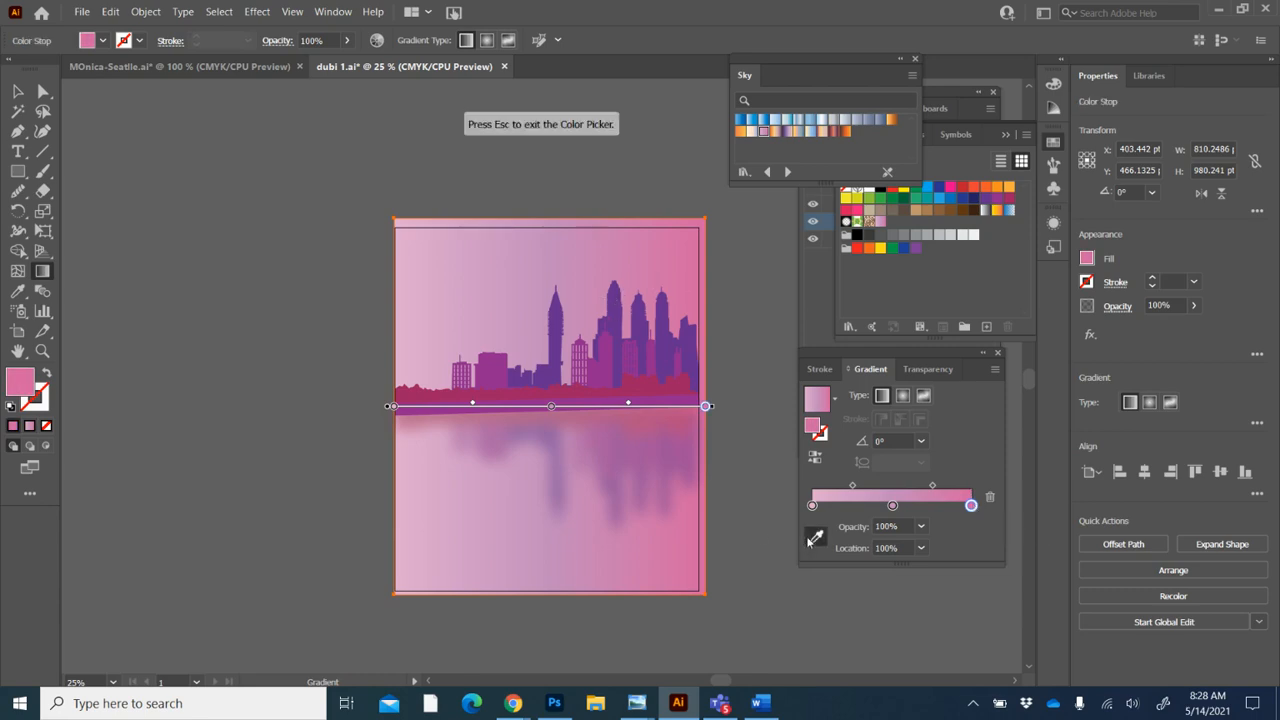
click(618, 297)
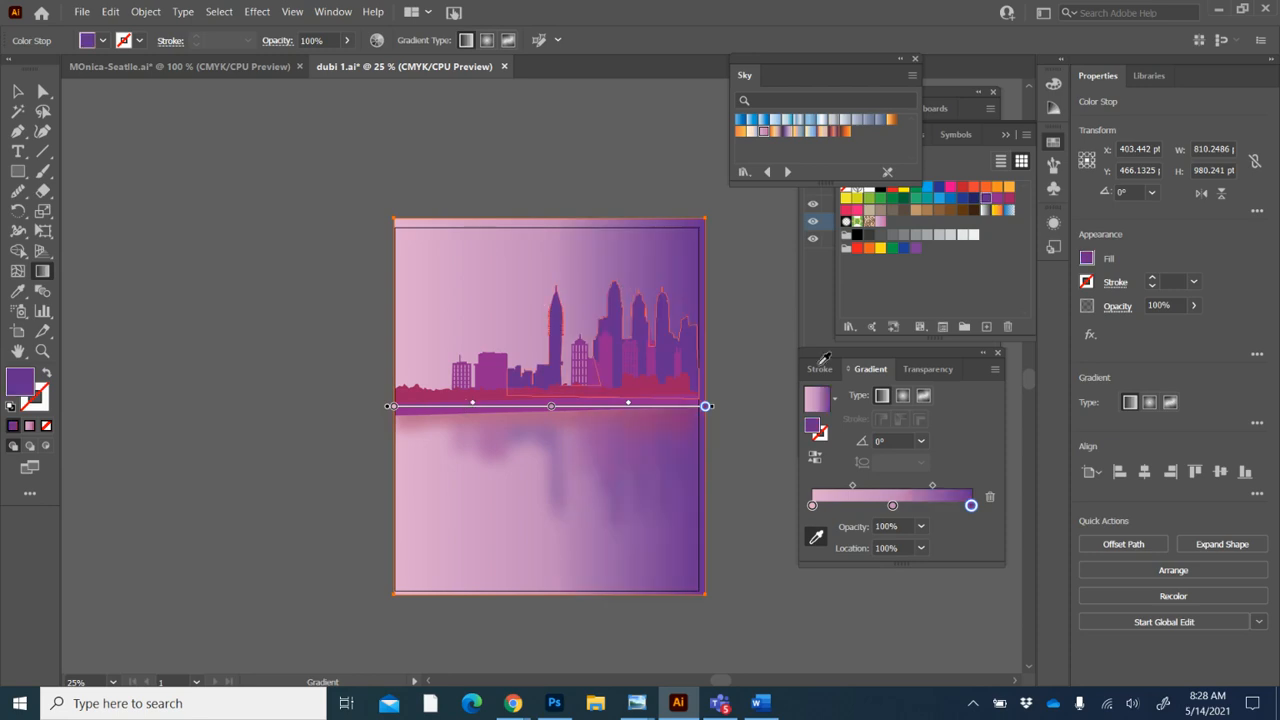
Step: Recolor the gradient's middle stop with magenta sampled from a skyline building and set its opacity to 90%
click(892, 505)
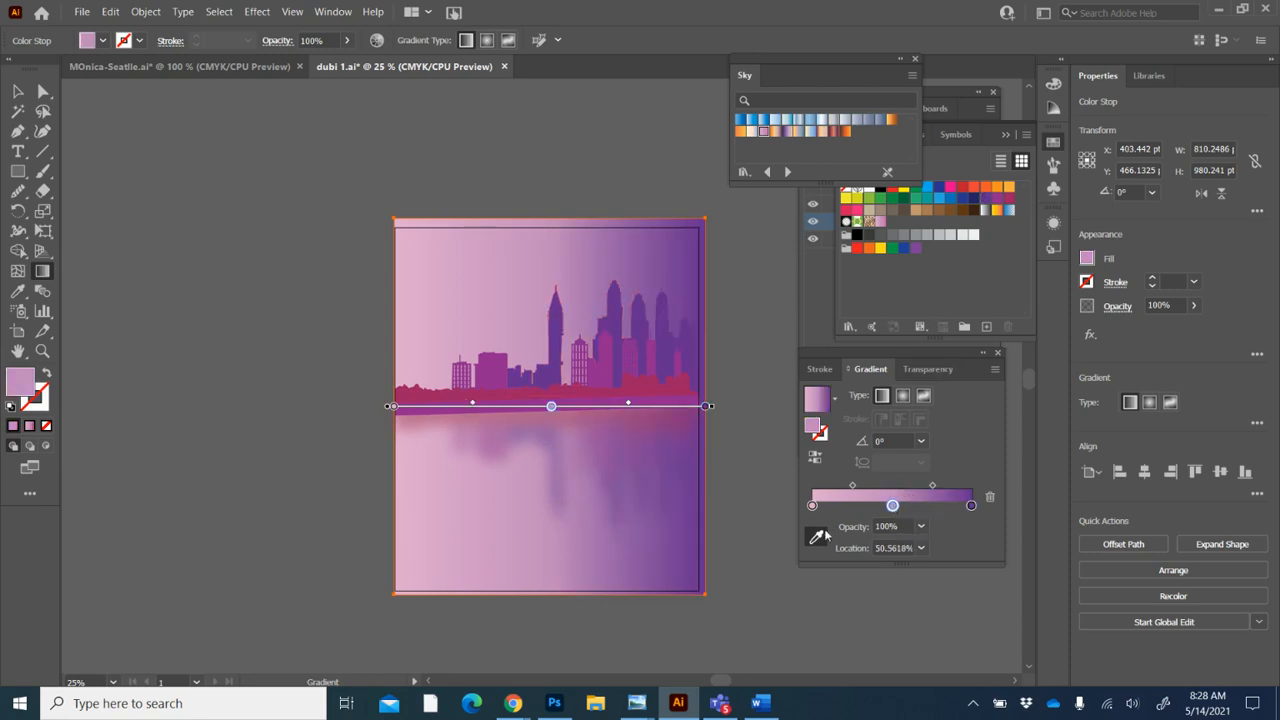
click(502, 356)
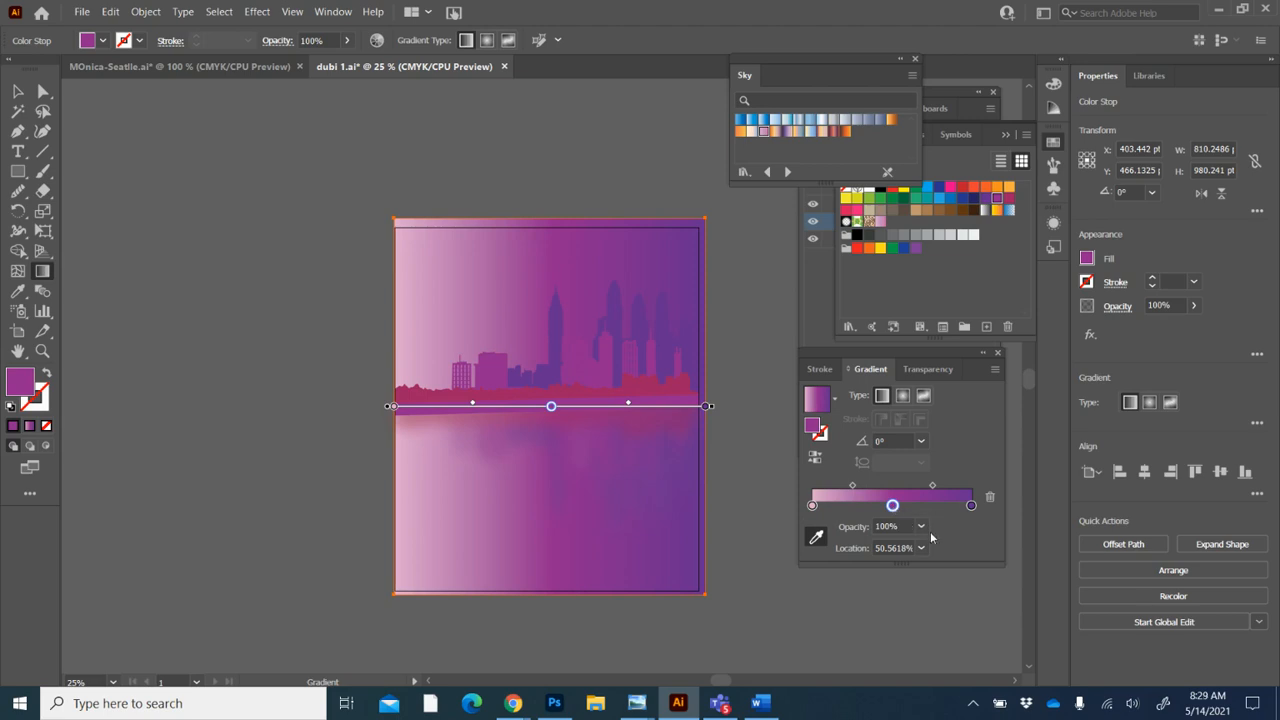
click(921, 526)
click(940, 508)
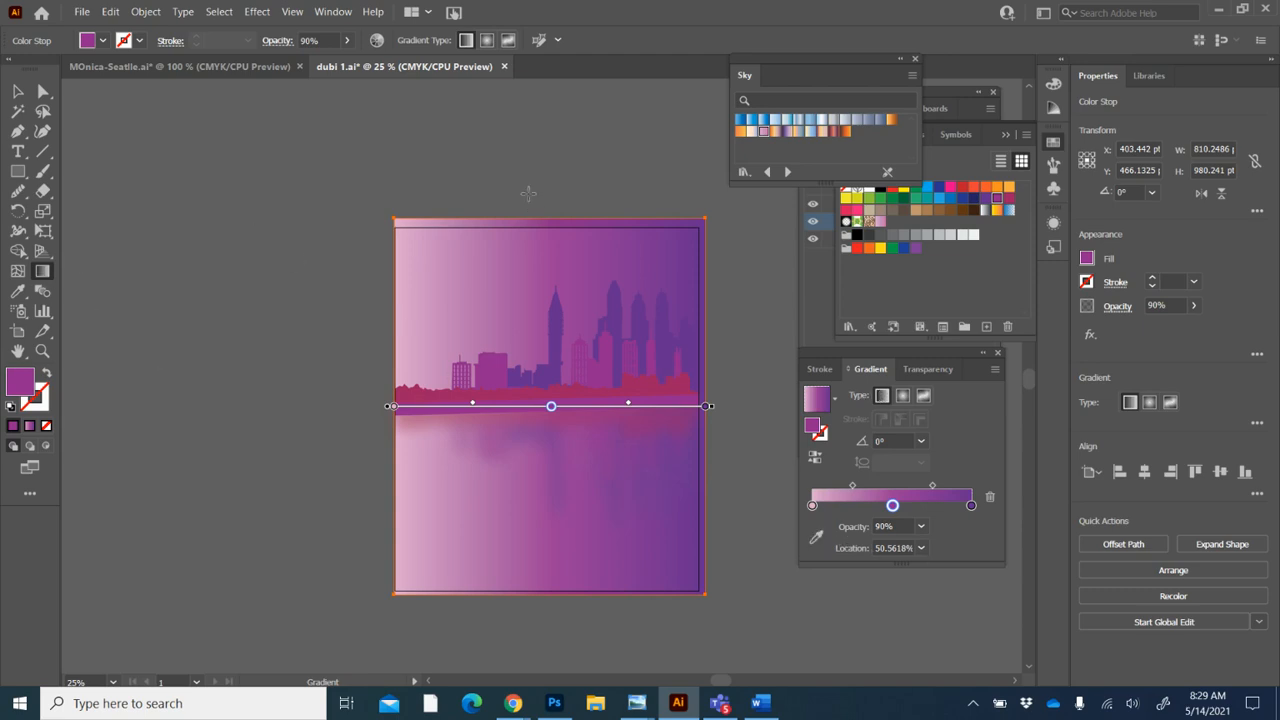
Step: Redraw the gradient's direction across the artboard until it runs almost vertically at about 84°, from pink at the base to purple above
mouse_move(529, 189)
mouse_down()
mouse_move(560, 520)
mouse_move(520, 665)
mouse_move(560, 653)
mouse_up()
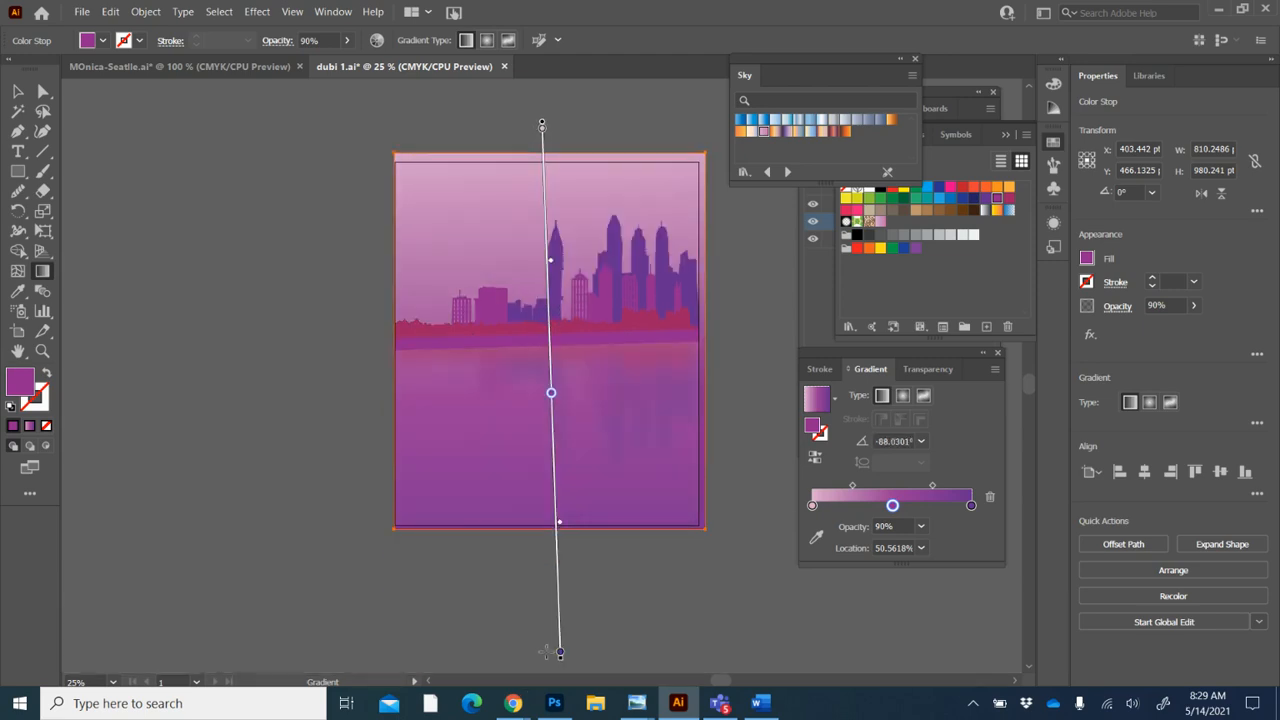
drag(527, 578, 525, 432)
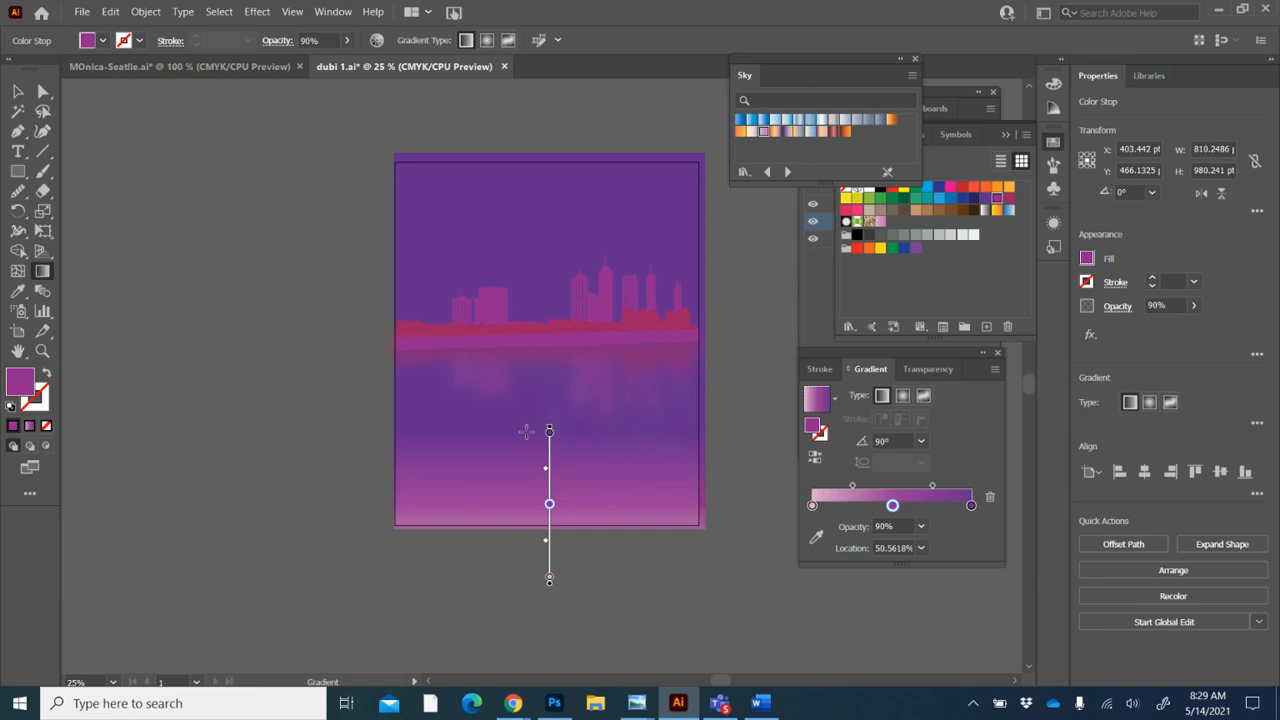
drag(549, 123, 549, 556)
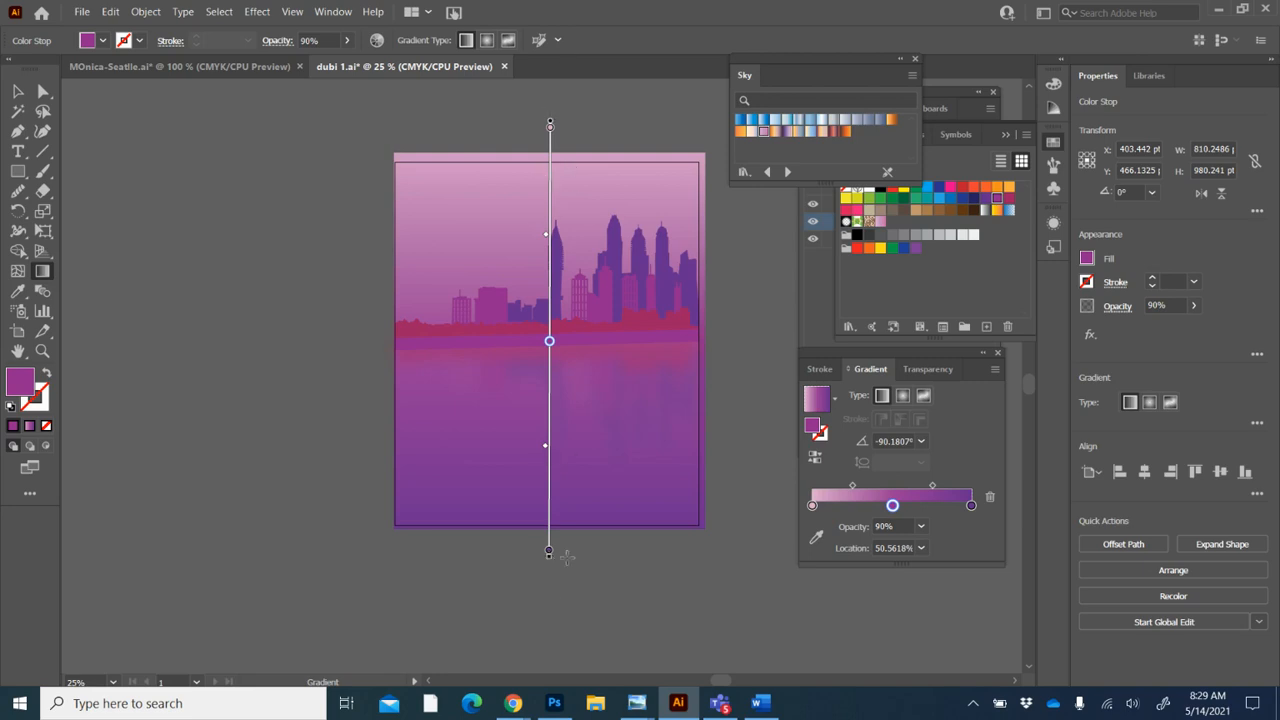
drag(575, 551, 607, 241)
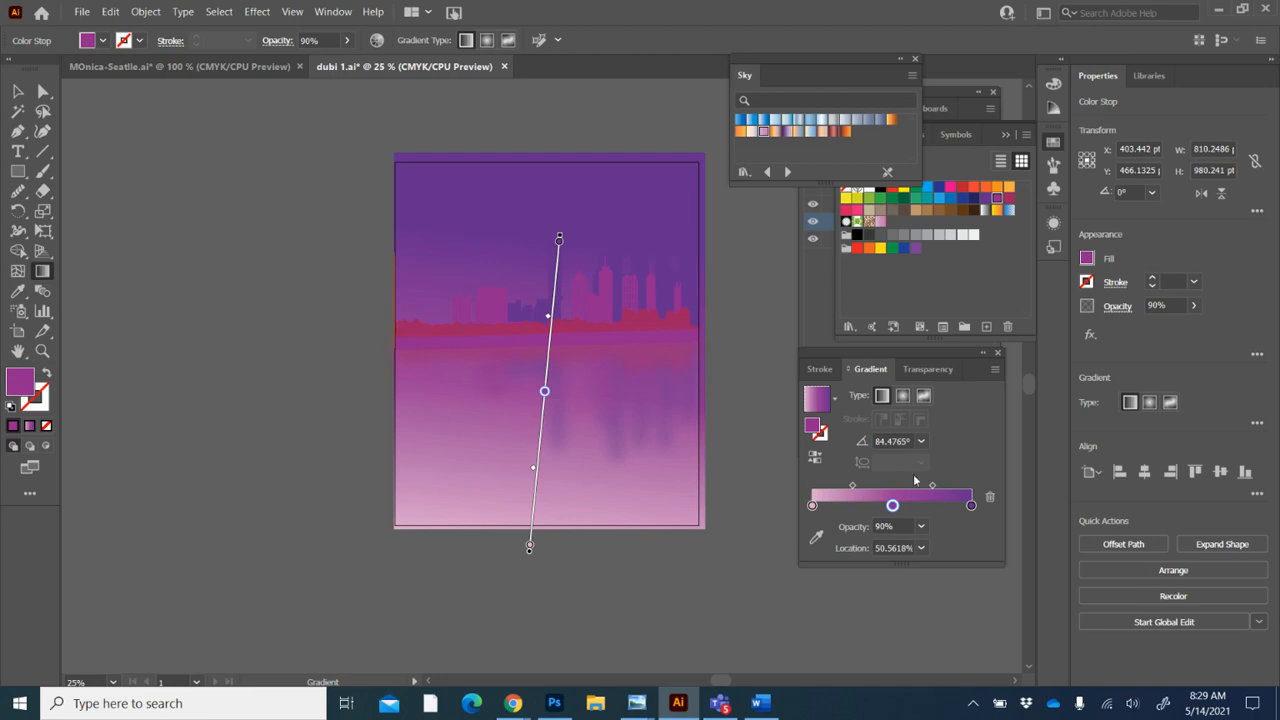
Step: Remove the middle color stop from the gradient and delete the full-page rectangle
key(Delete)
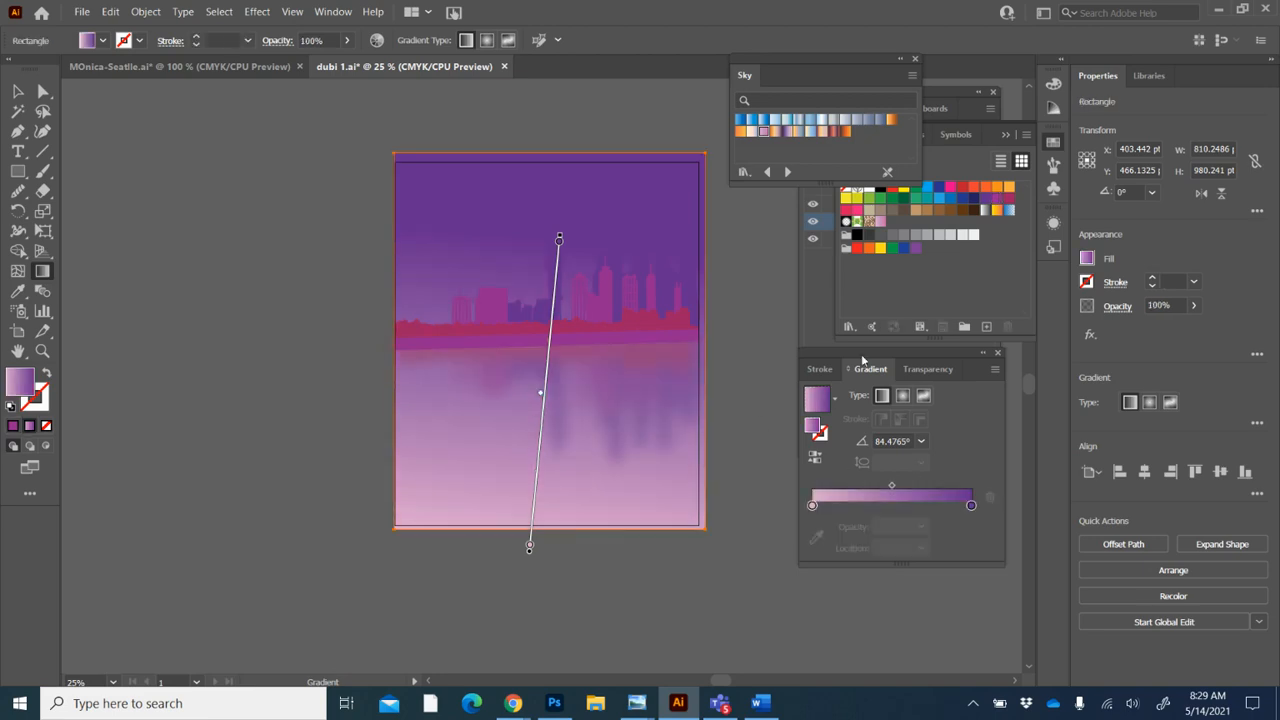
key(Delete)
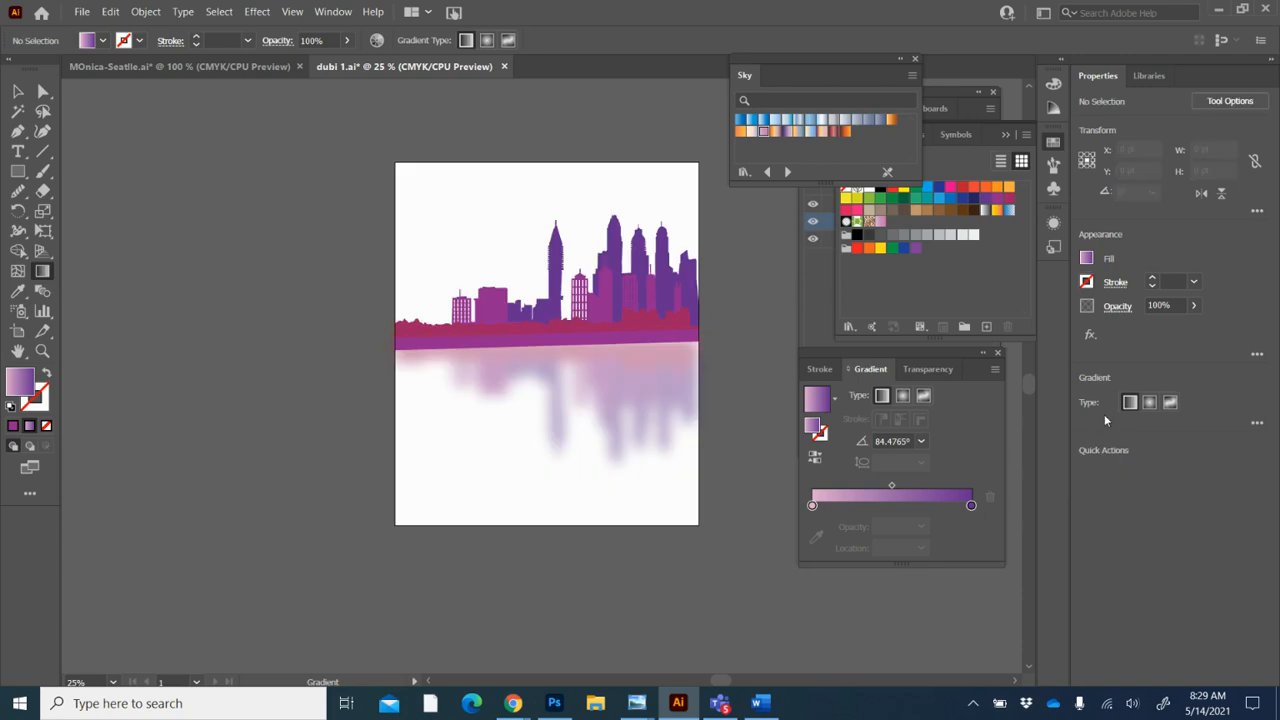
Step: Draw a pink-to-purple gradient rectangle about 852 by 479 pt behind the skyline's upper half and activate its on-canvas gradient editing
click(18, 171)
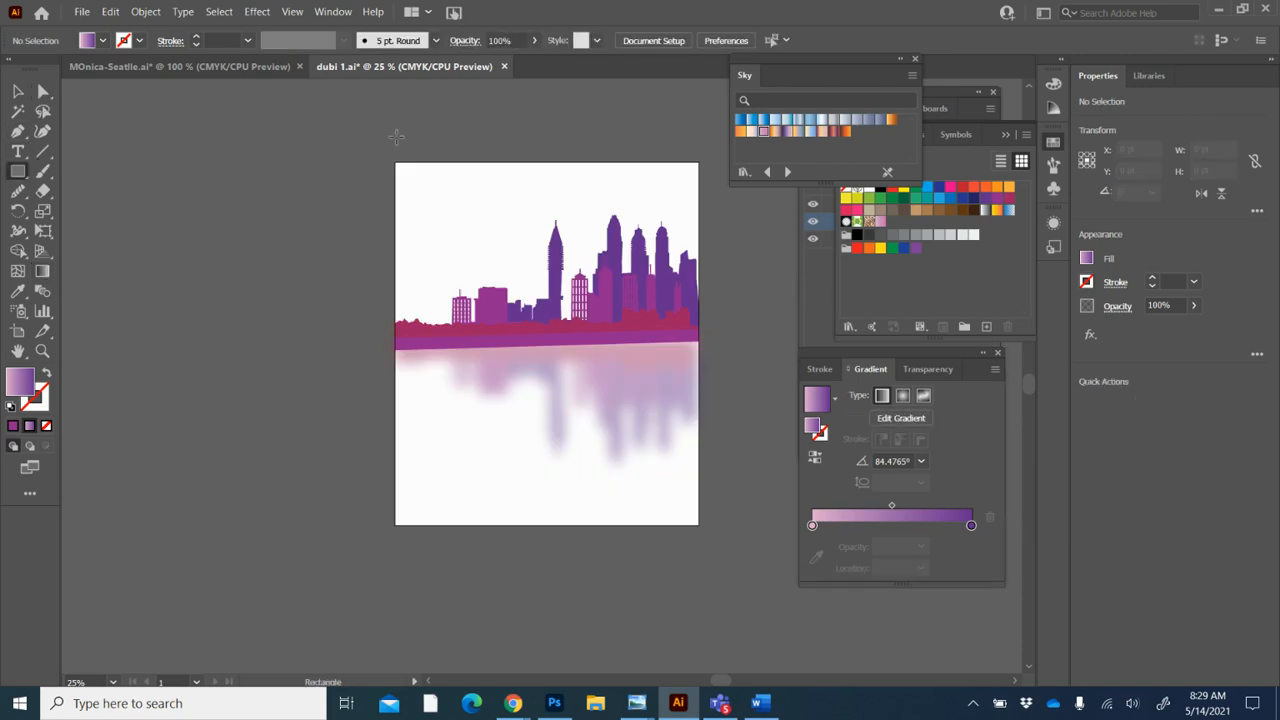
drag(381, 155, 708, 336)
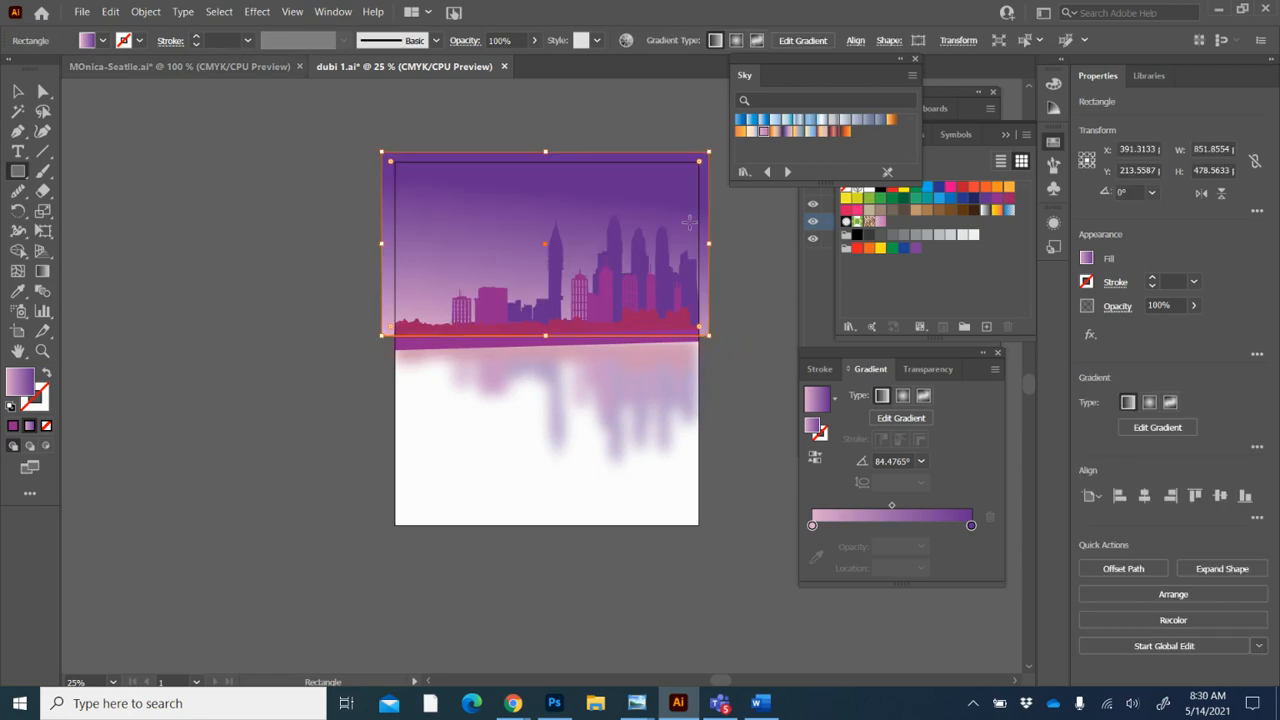
click(42, 270)
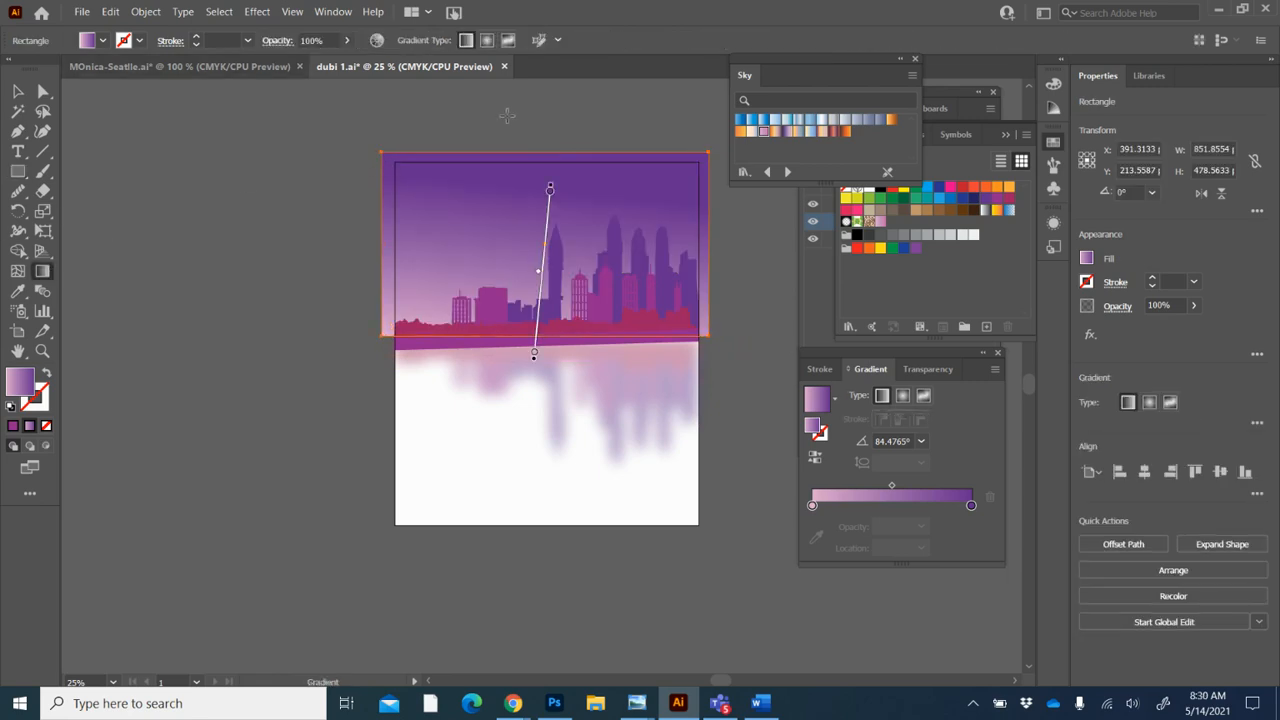
Step: Redraw the sky gradient almost vertically at about 92°, extending above the artboard, and shift its midpoint to about 77% toward the purple
mouse_move(509, 120)
mouse_down()
mouse_move(487, 292)
mouse_move(520, 338)
mouse_move(528, 108)
mouse_move(539, 104)
mouse_up()
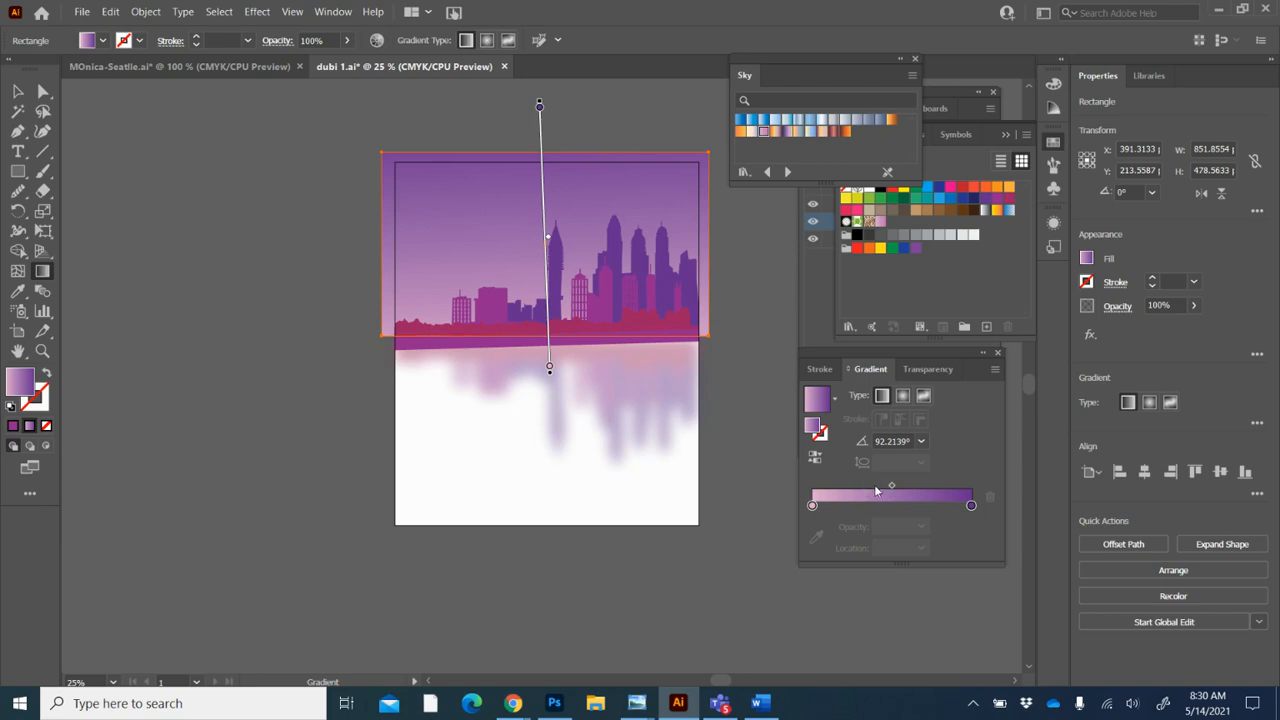
drag(891, 486, 937, 485)
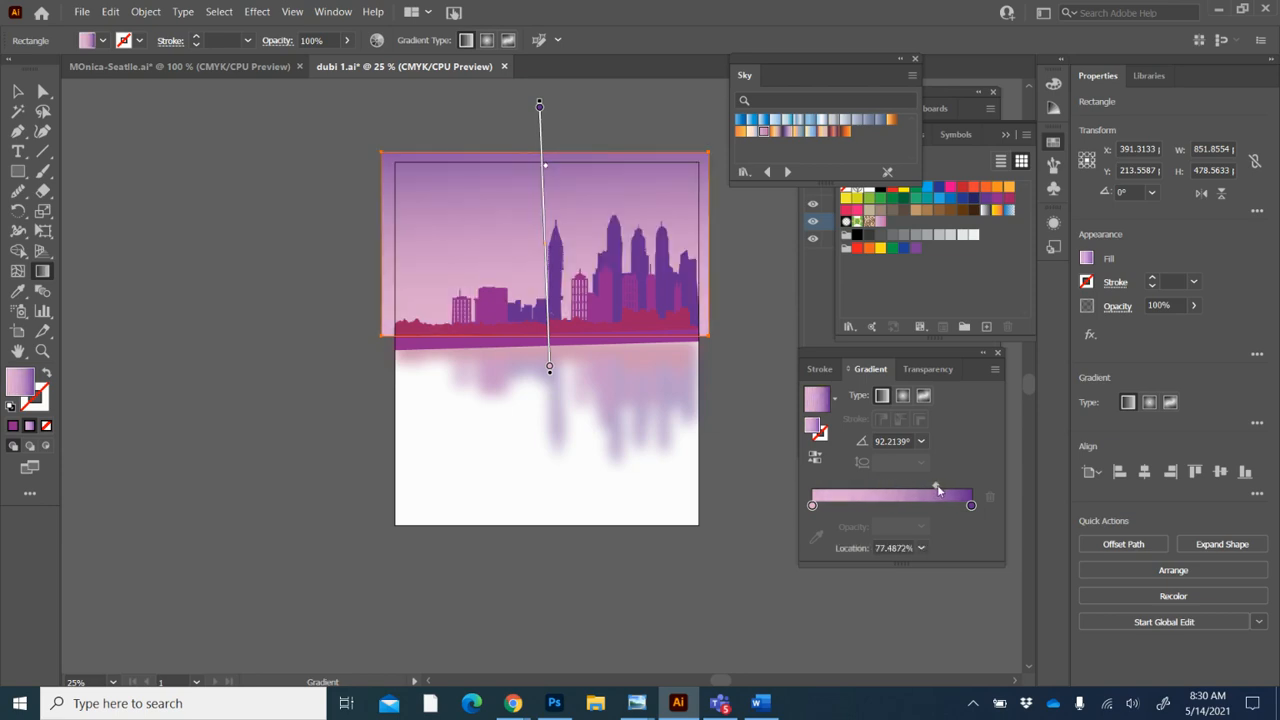
click(18, 92)
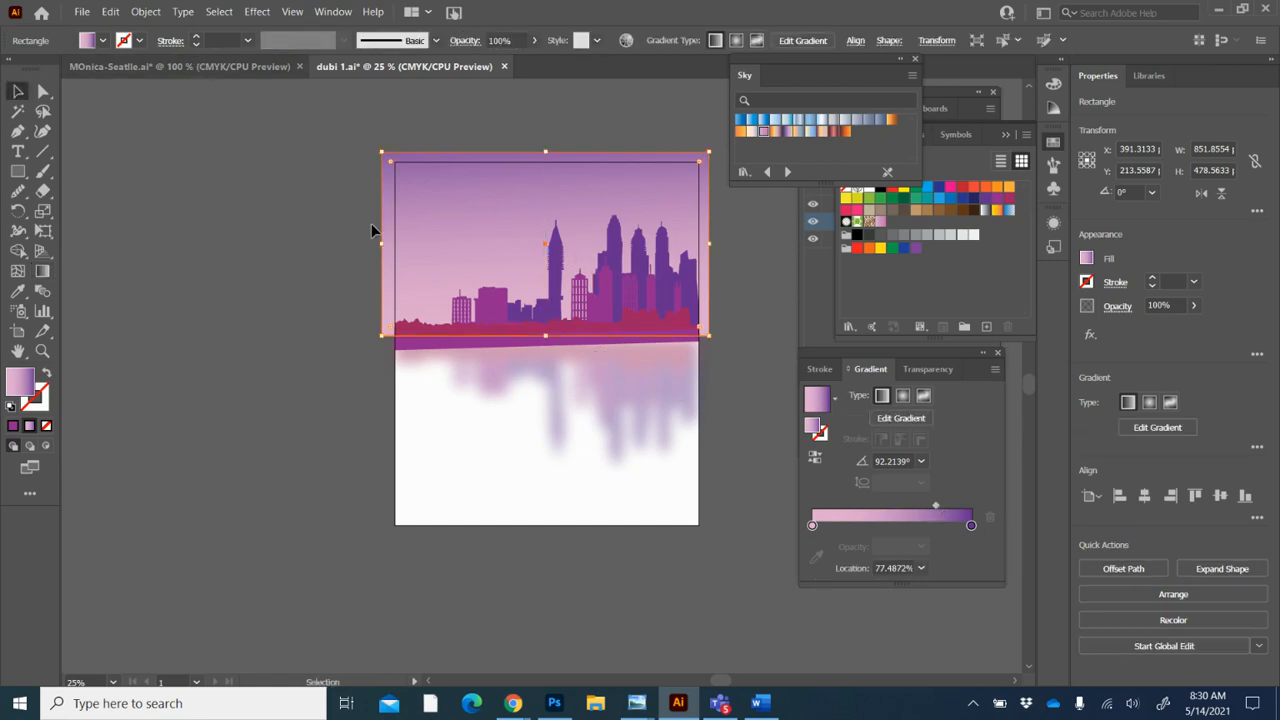
Step: Draw a rectangle about 756 by 514 pt over the artboard's lower half and fill it with the bright pink swatch
click(22, 171)
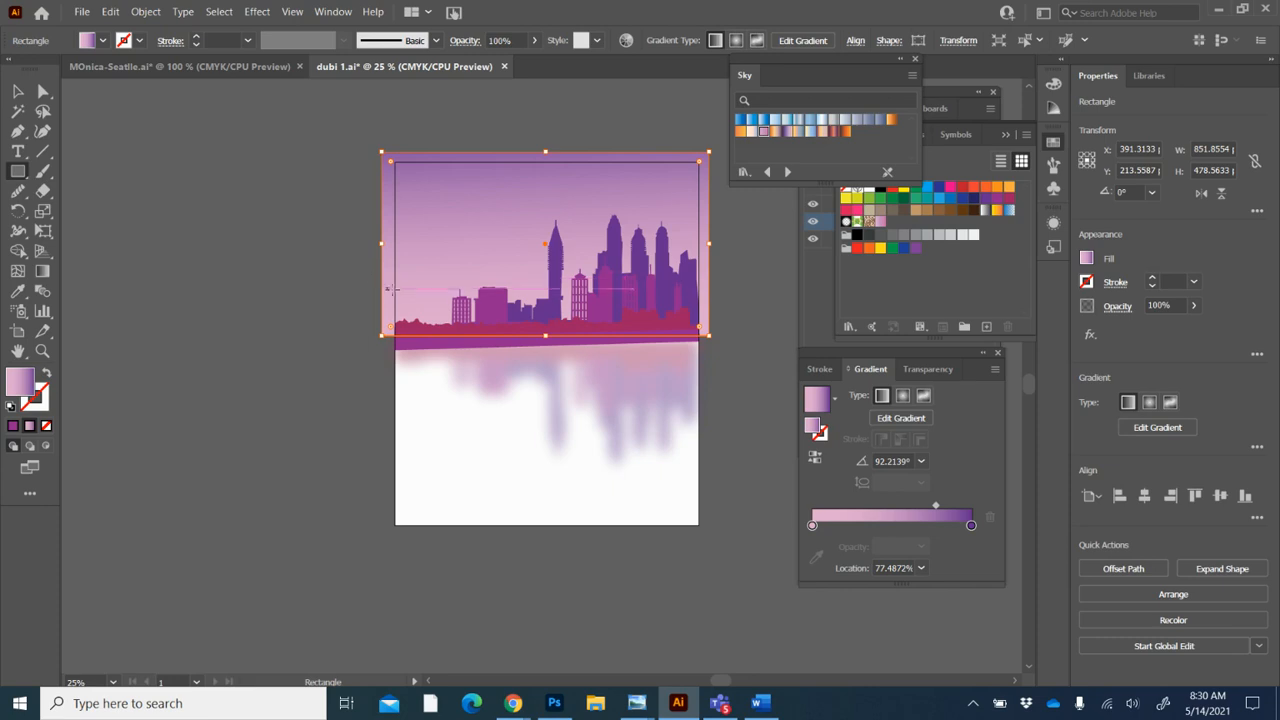
drag(398, 335, 688, 530)
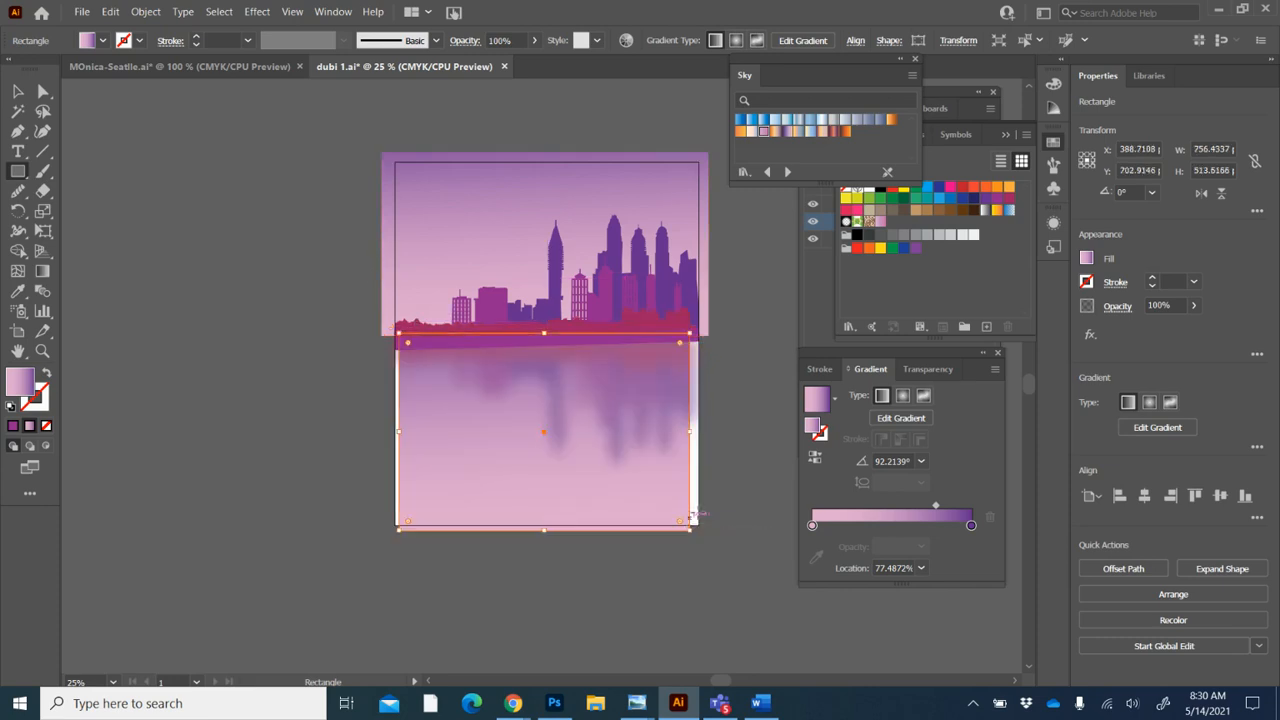
click(949, 188)
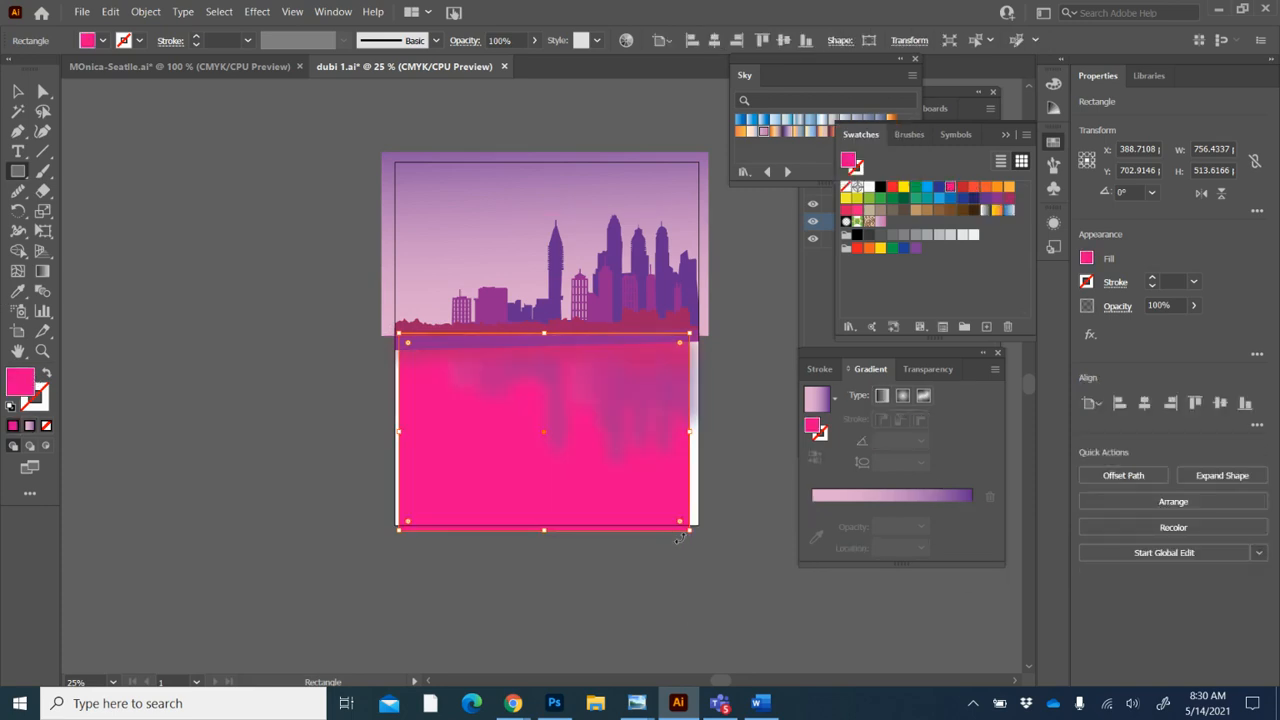
Step: Widen the pink water rectangle past both artboard sides to about 826 pt and set its opacity to 42%
click(18, 91)
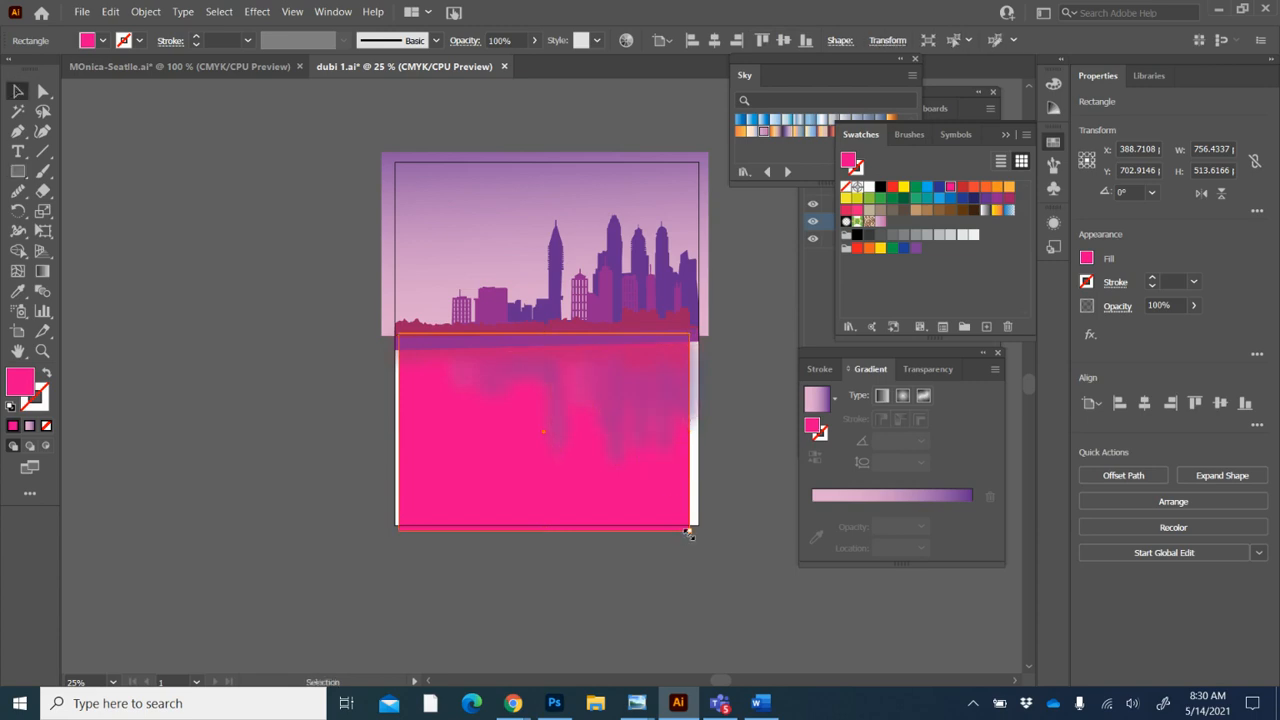
drag(688, 533, 706, 531)
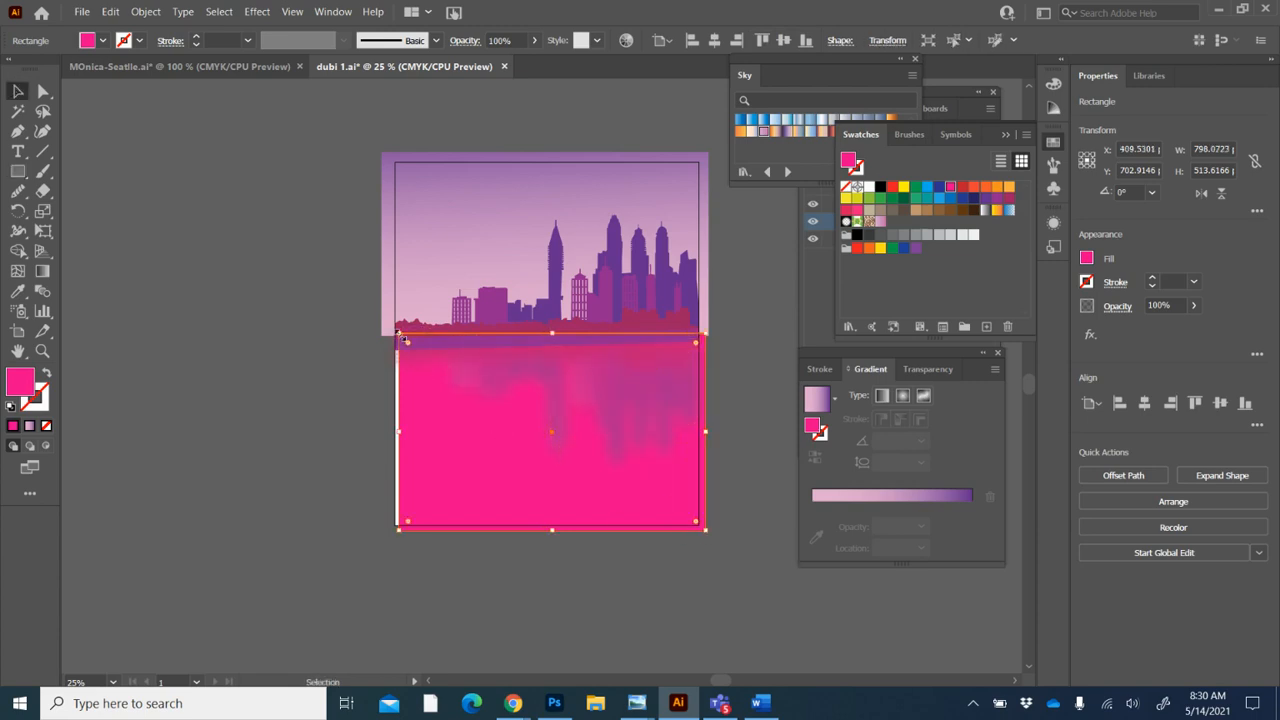
drag(401, 336, 389, 336)
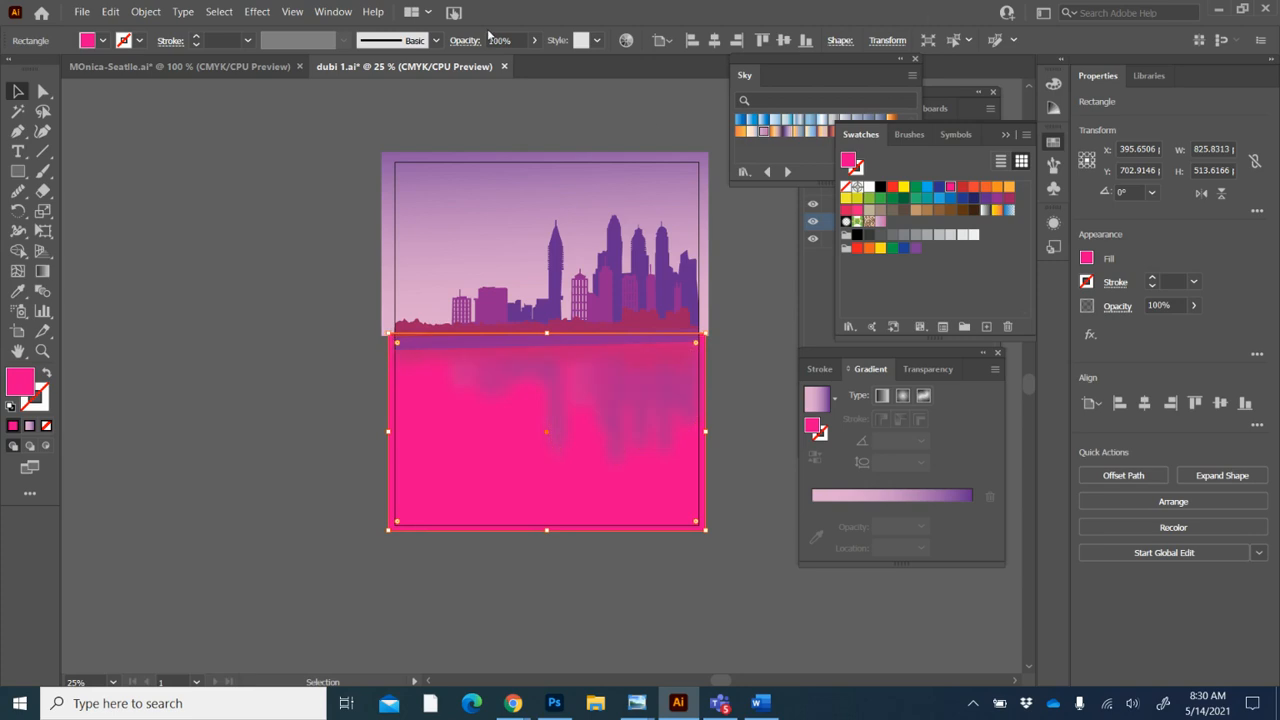
click(534, 40)
drag(530, 62, 497, 62)
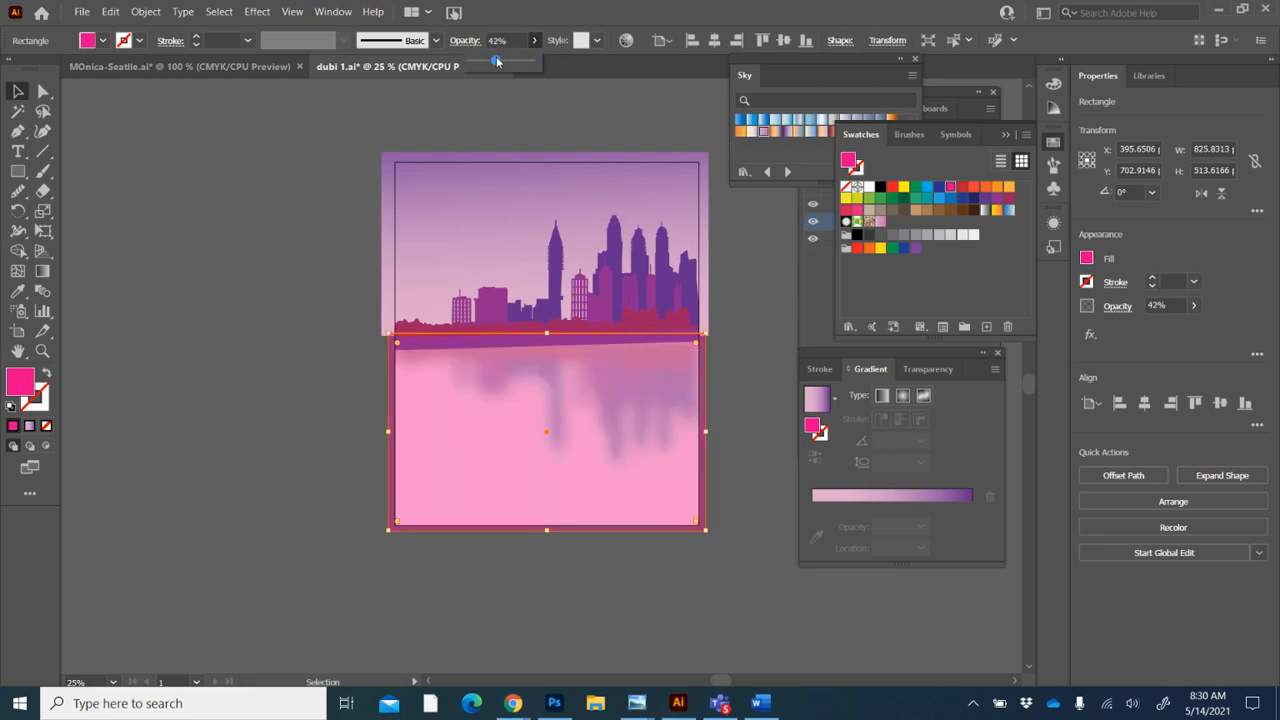
Step: Add the text "Dubi" on the canvas beside the artboard and enlarge it to about 144 pt
key(t)
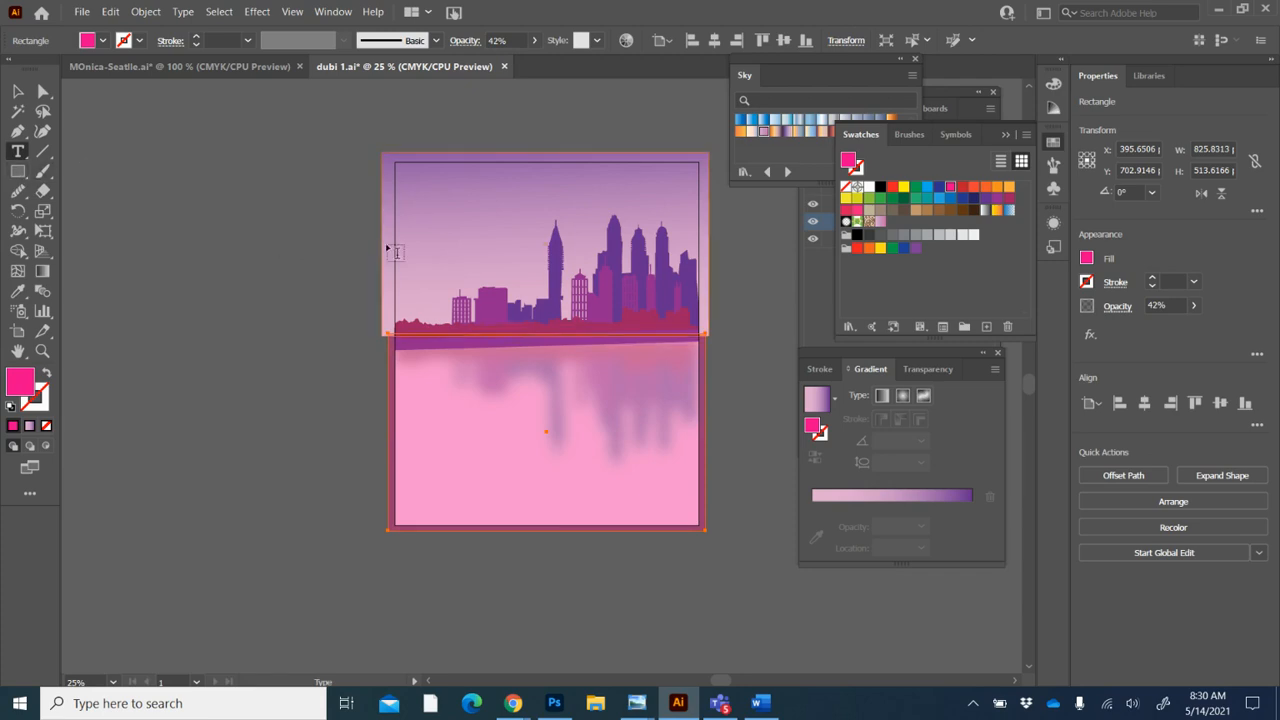
click(268, 236)
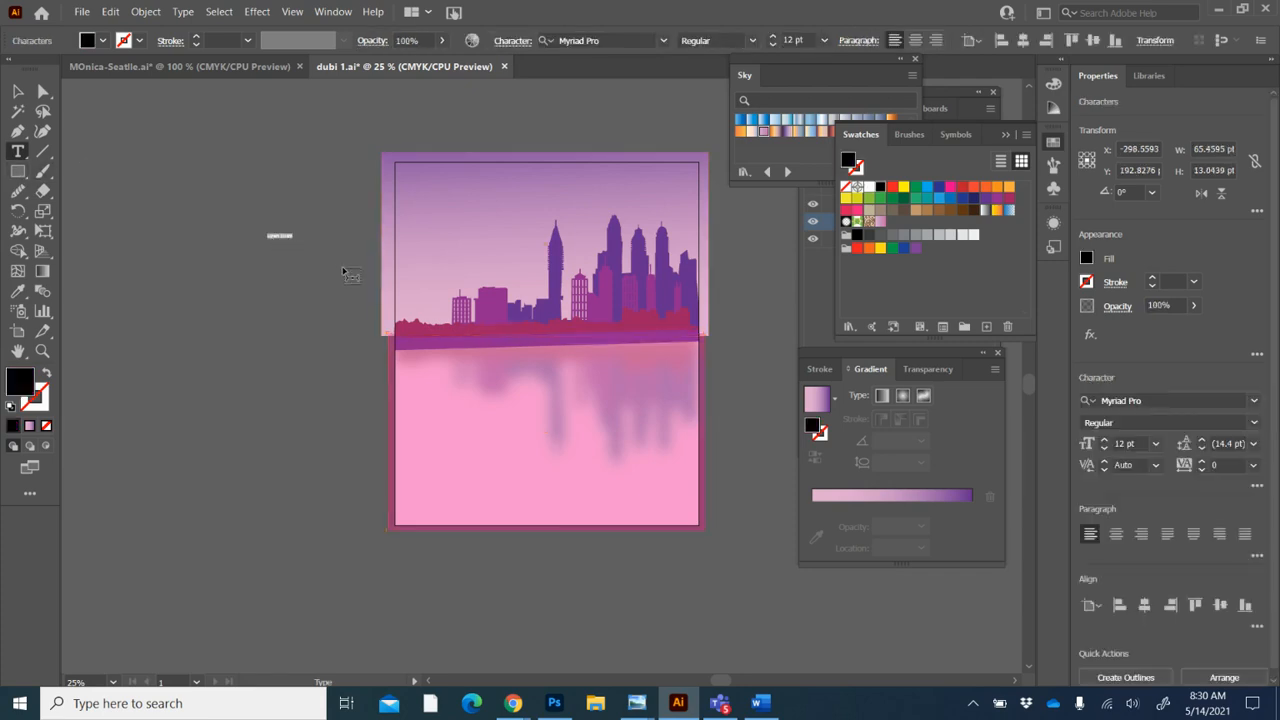
text(D)
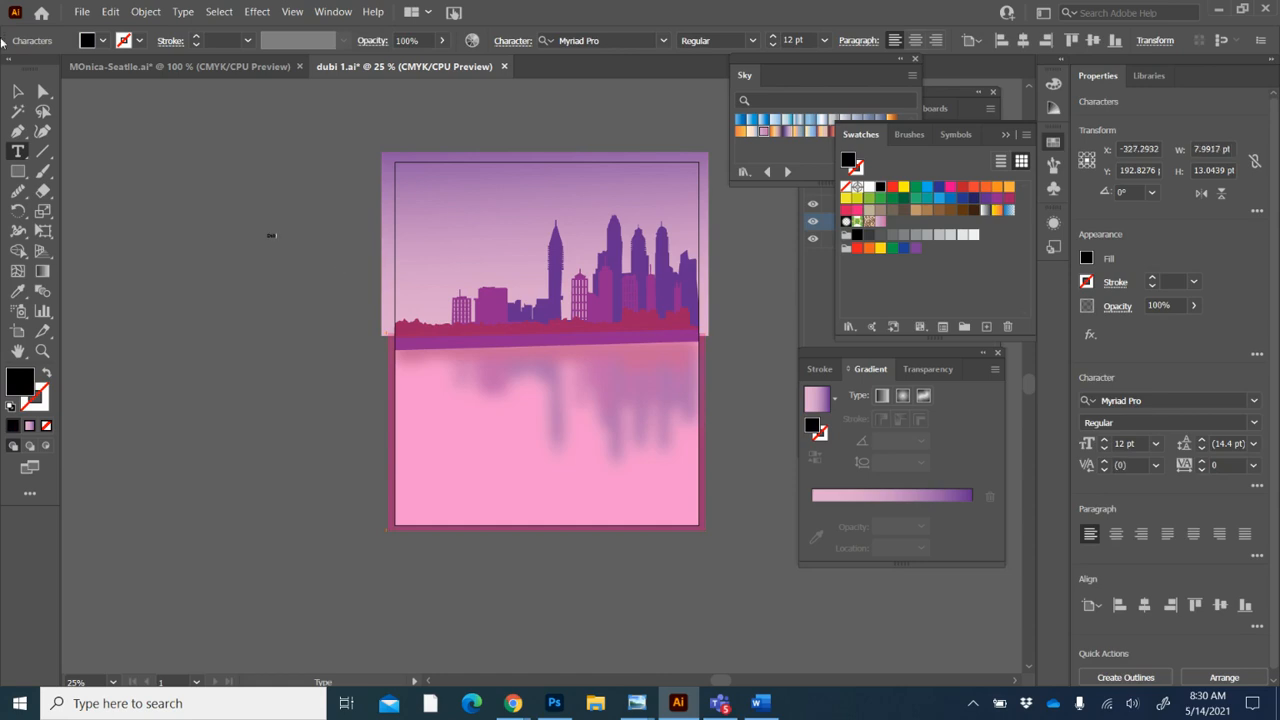
click(19, 92)
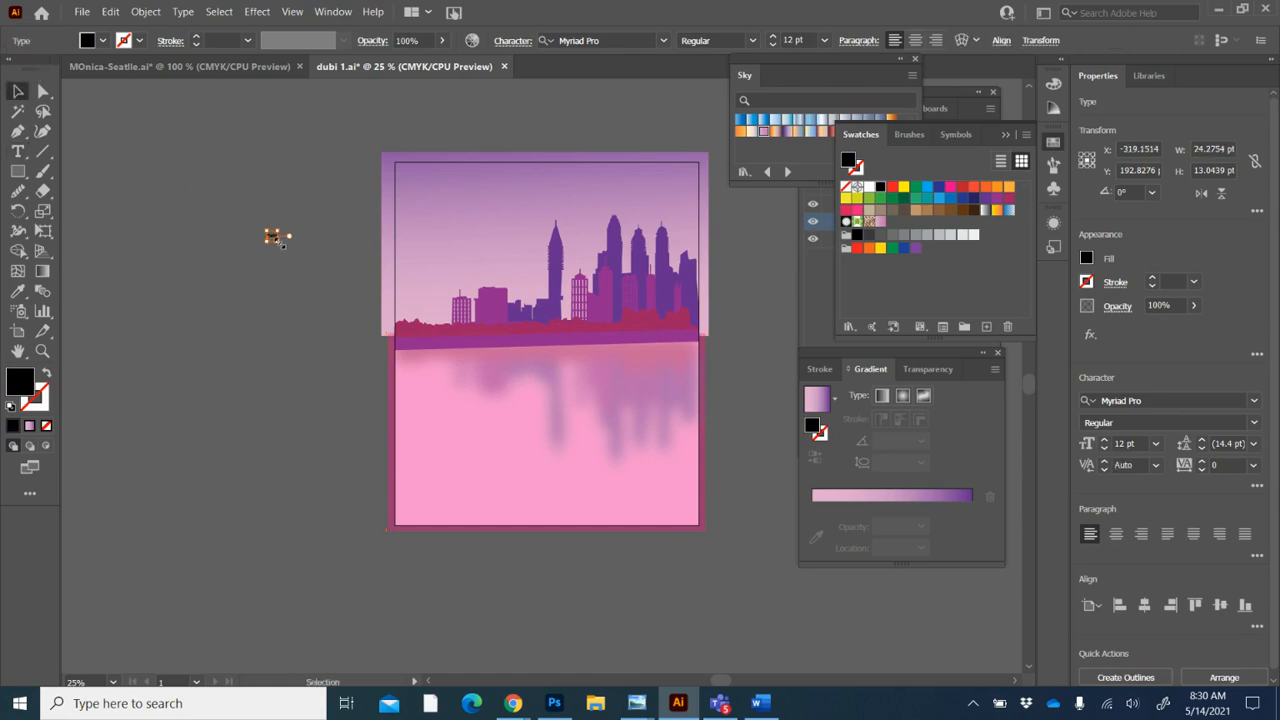
drag(281, 241, 312, 288)
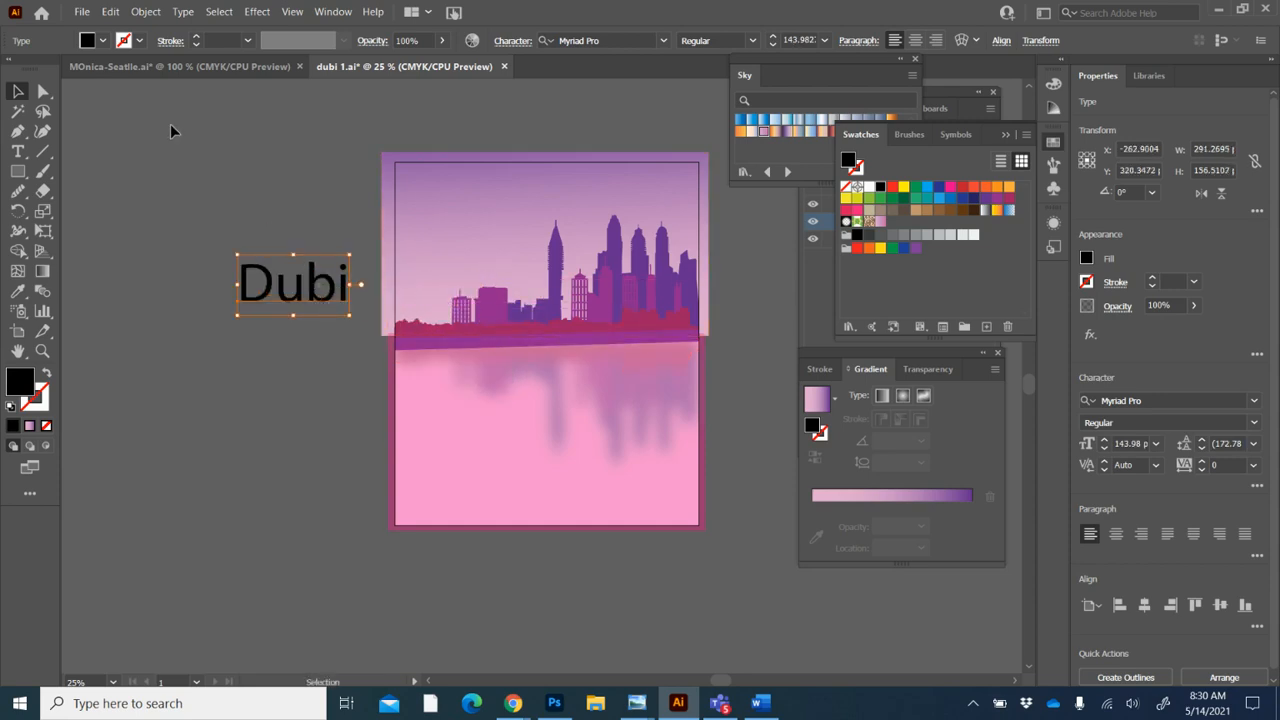
Step: Change the font of the "Dubi" text to DIN 1451 LT Pro Engschrift
double_click(295, 288)
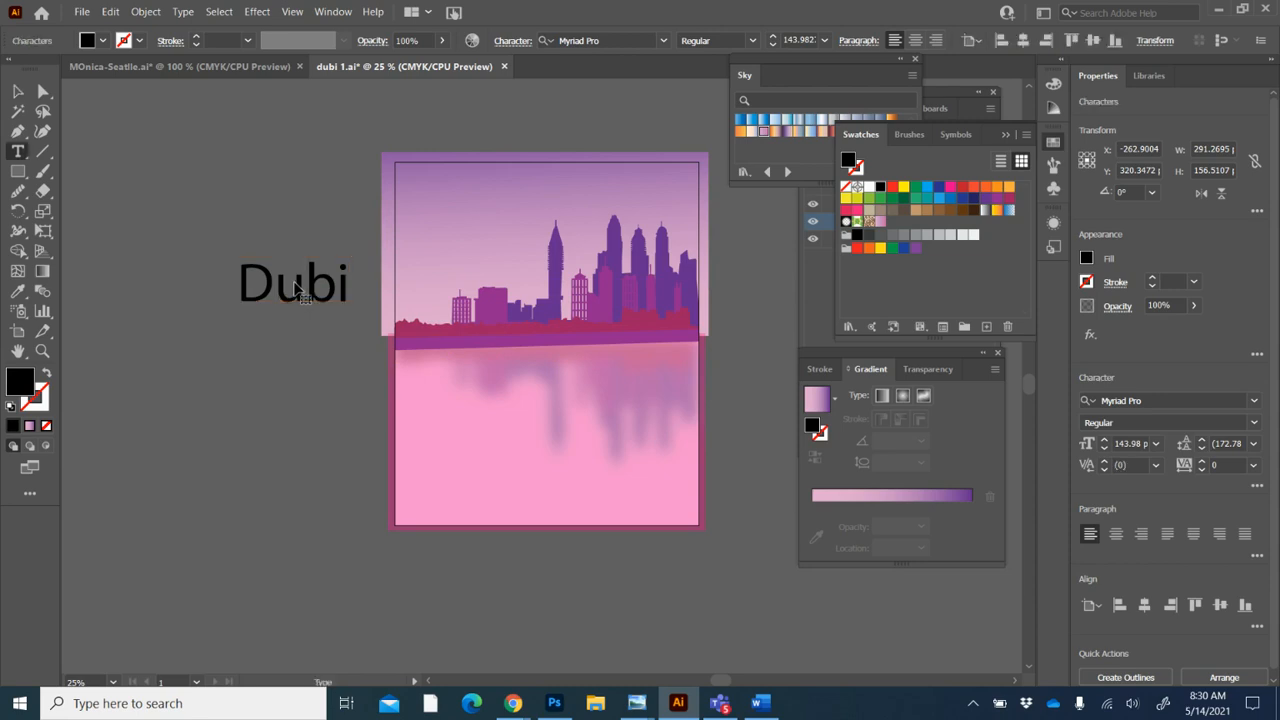
click(1175, 403)
click(1253, 402)
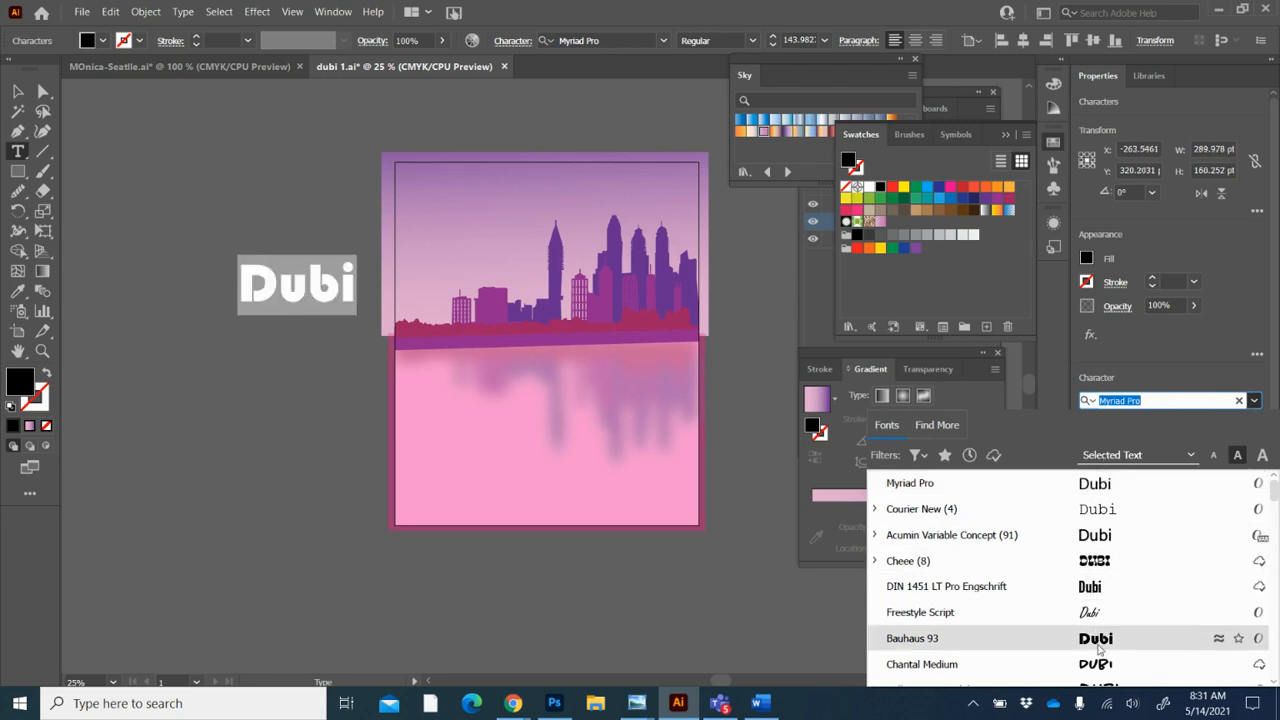
click(1098, 587)
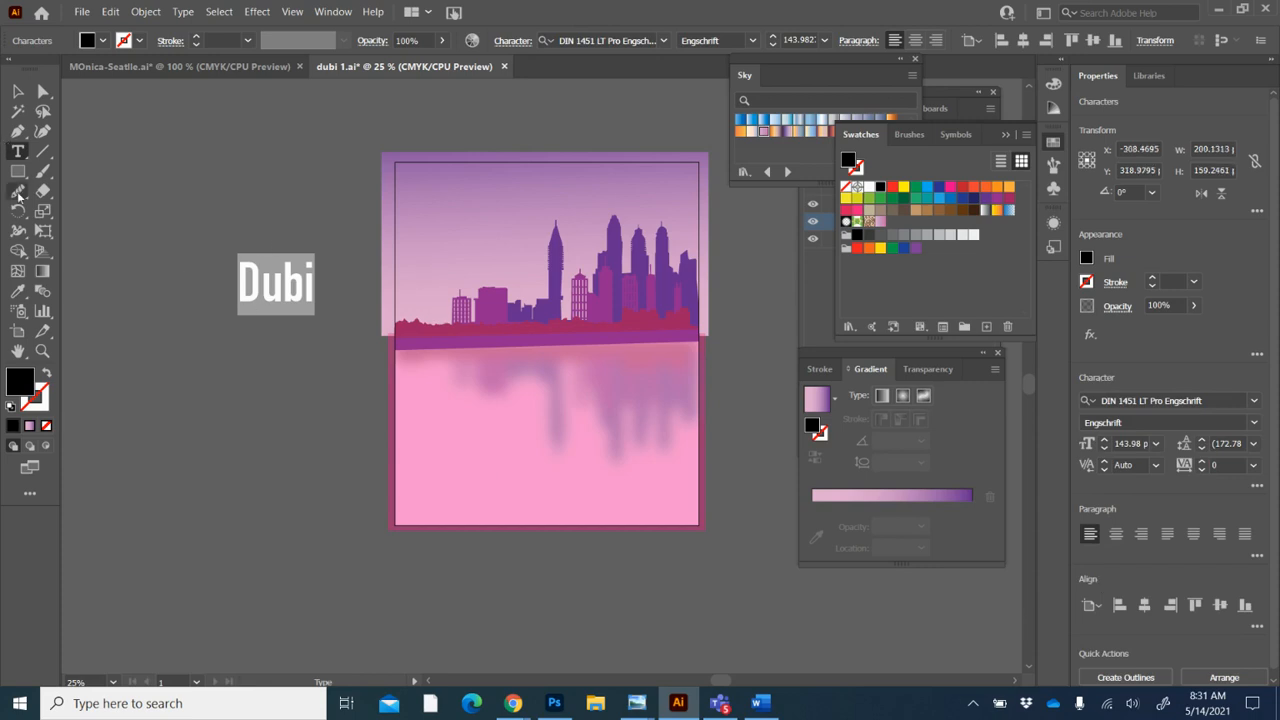
Step: Recolor the "Dubi" text with purple sampled from the shoreline band and move it into the sky's upper-left area
click(17, 291)
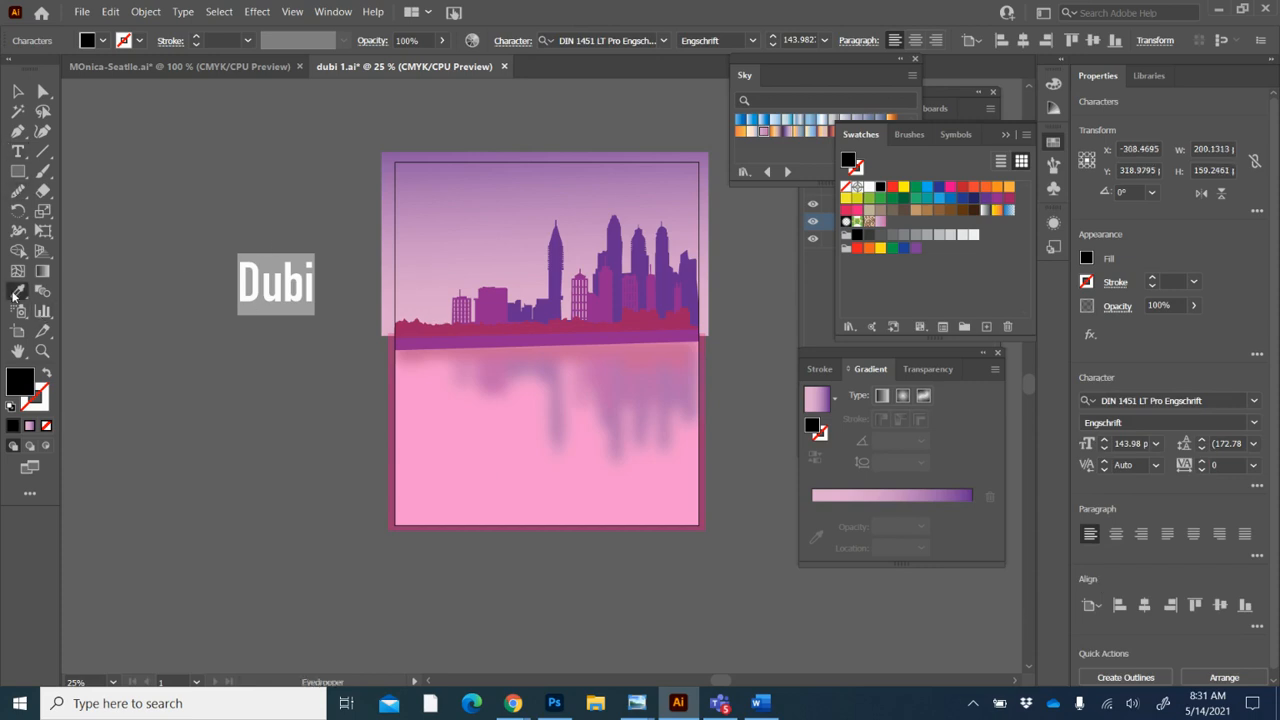
click(491, 334)
key(v)
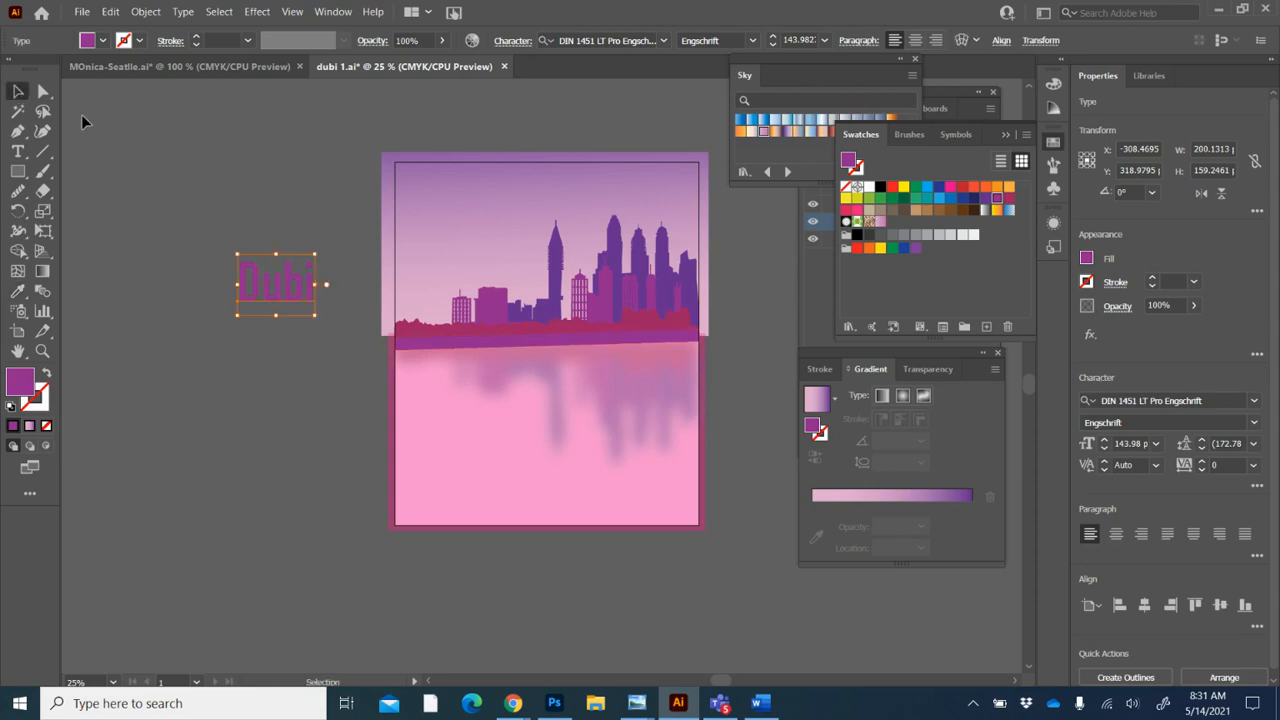
click(200, 175)
drag(314, 282, 430, 201)
click(280, 265)
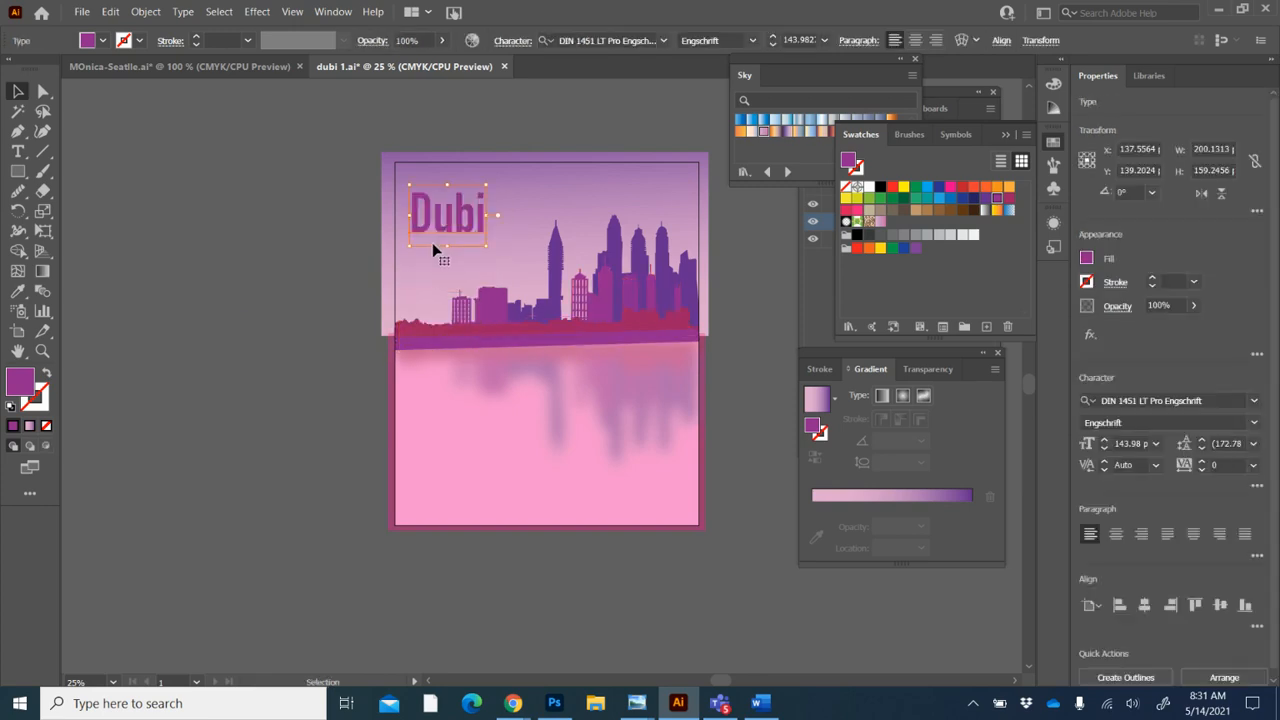
Step: Paste a copy of the "Dubi" title and turn it into a vertically flipped reflection about 222 pt tall over the water
key(ctrl+v)
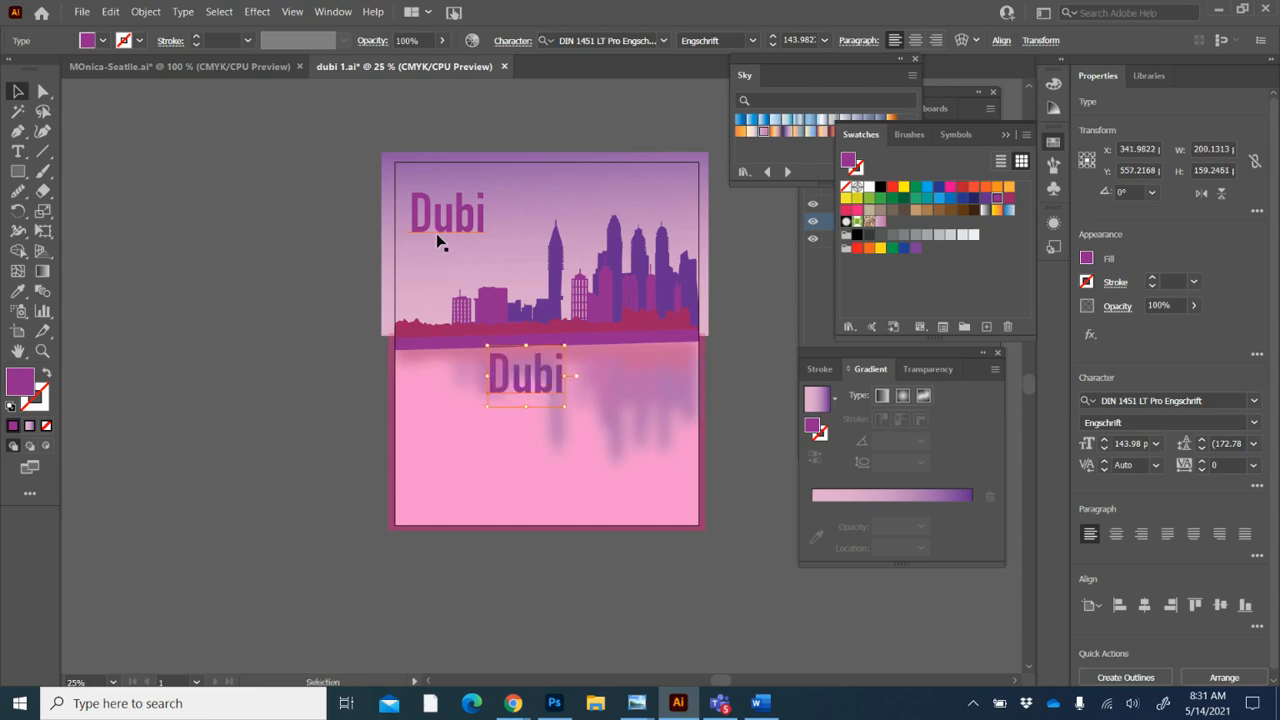
drag(529, 342, 464, 412)
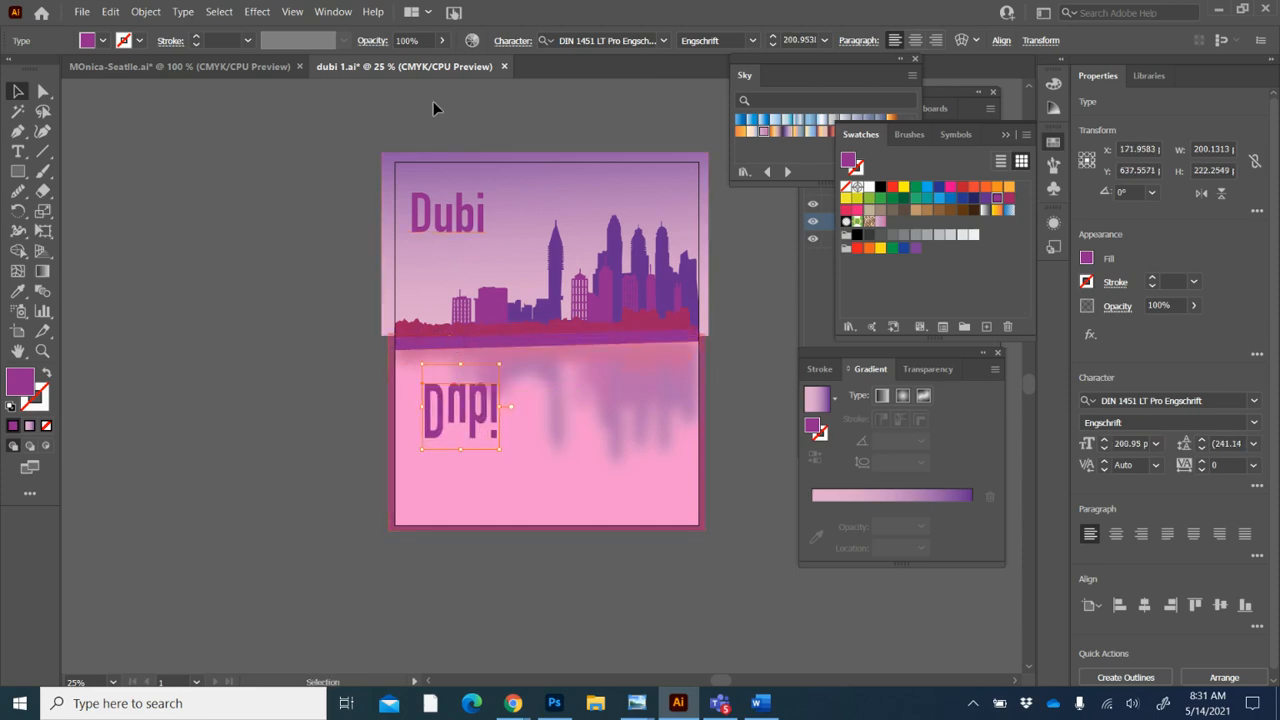
Step: Set the opacity of the flipped "Dubi" text to 47% and keep that text selected
click(440, 40)
drag(448, 62, 410, 62)
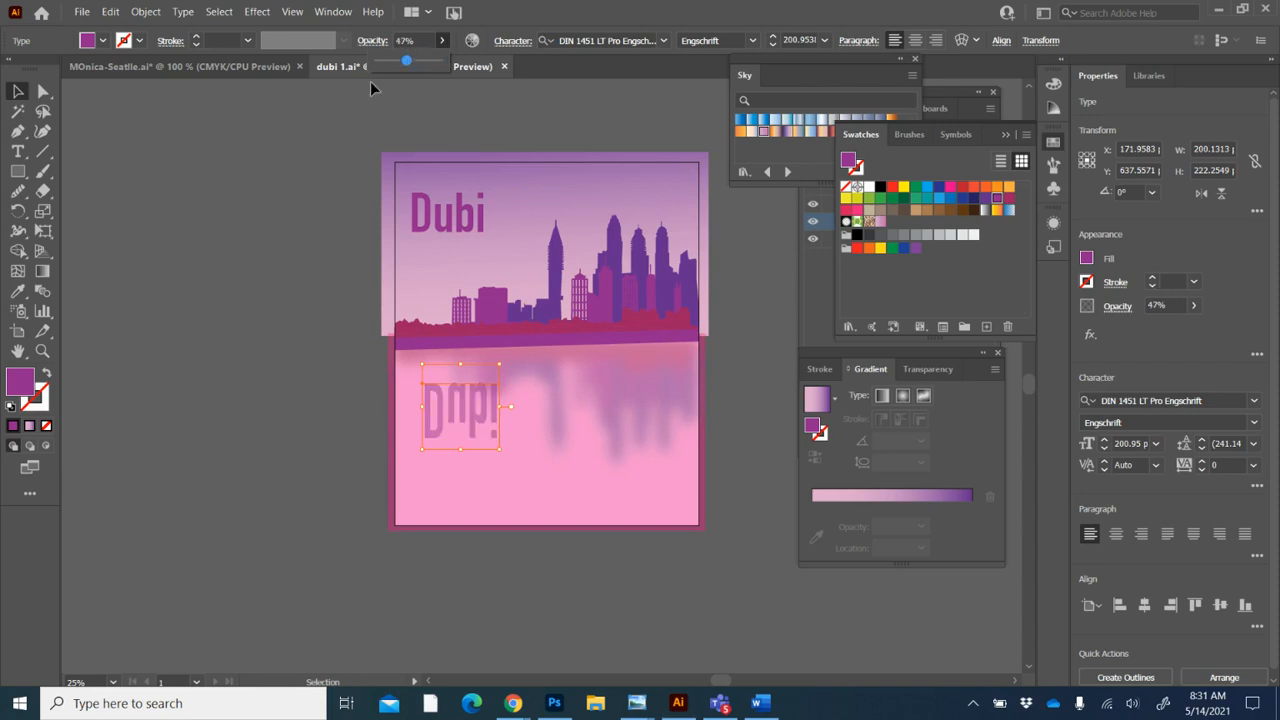
click(271, 155)
click(470, 407)
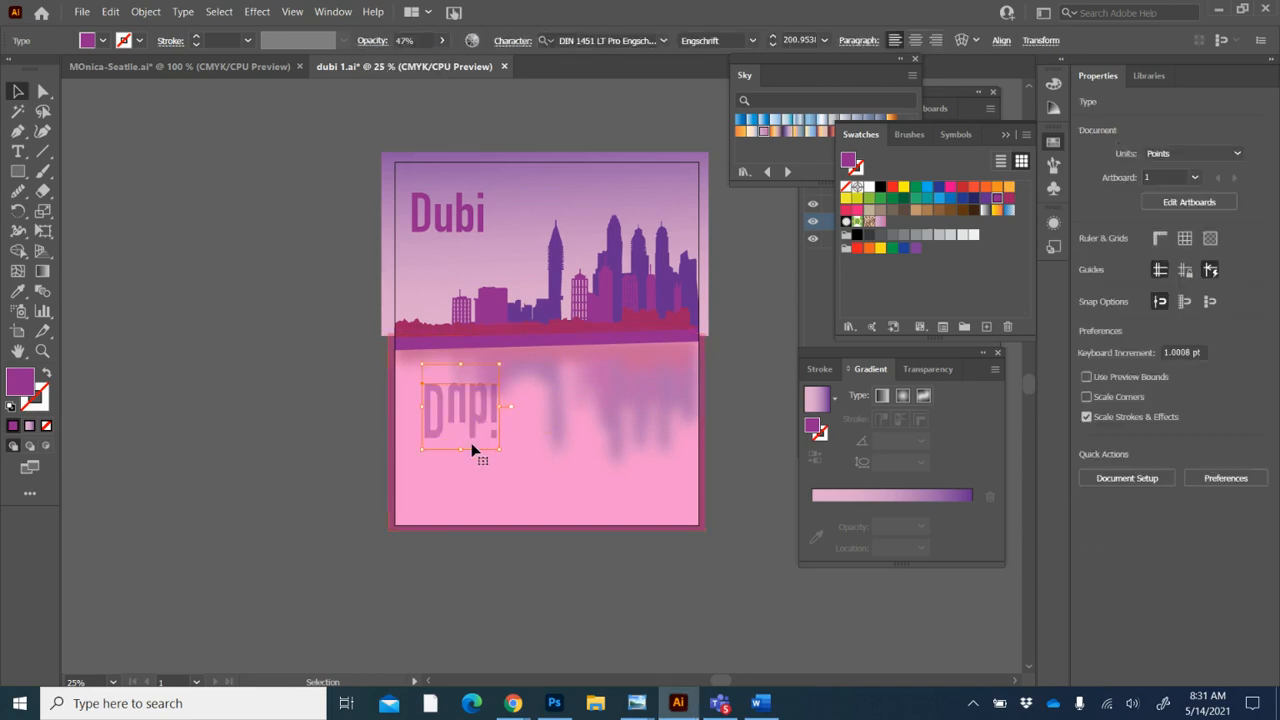